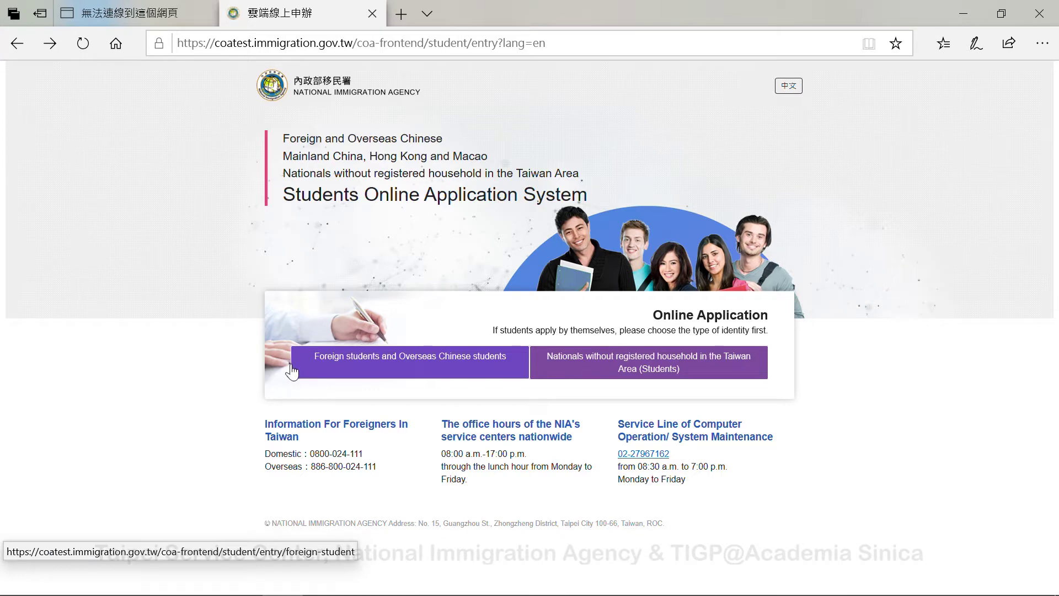
- Read the Foreign and Overseas Chinese students page and start the individual application
click(410, 369)
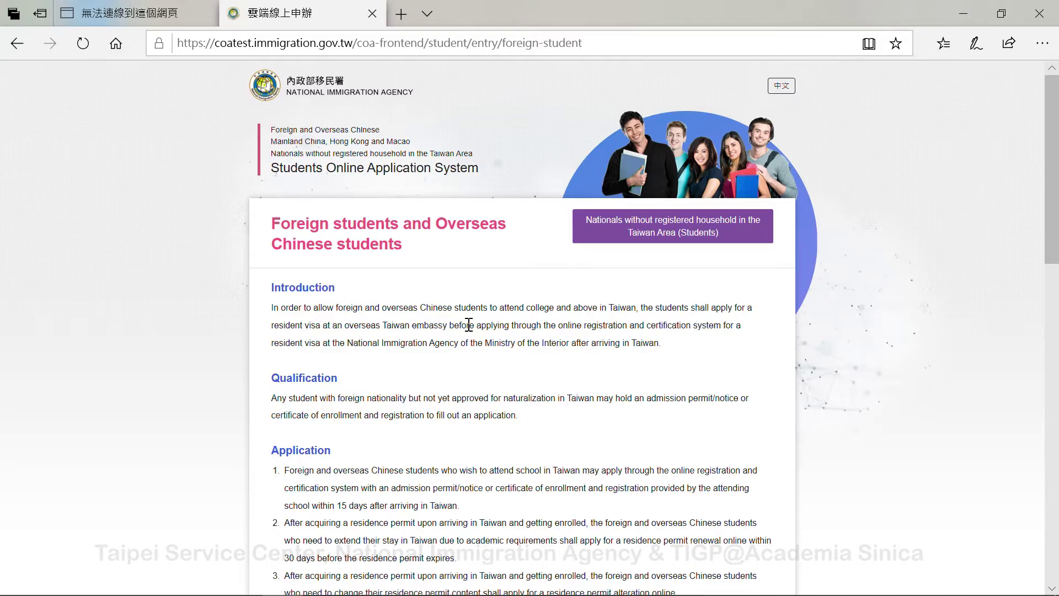
scroll(469, 325, down, 10)
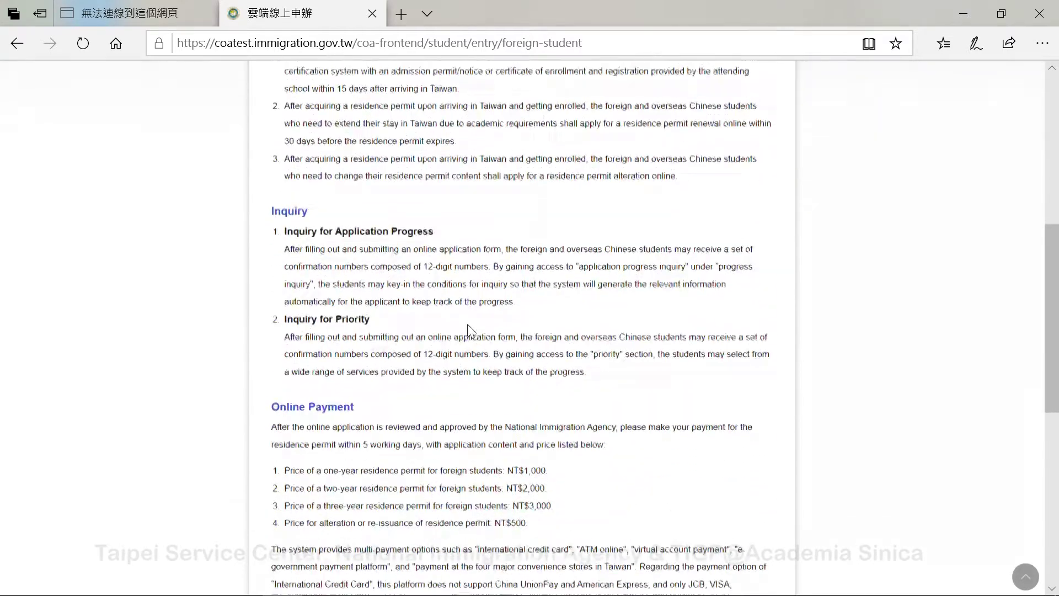
scroll(469, 330, down, 6)
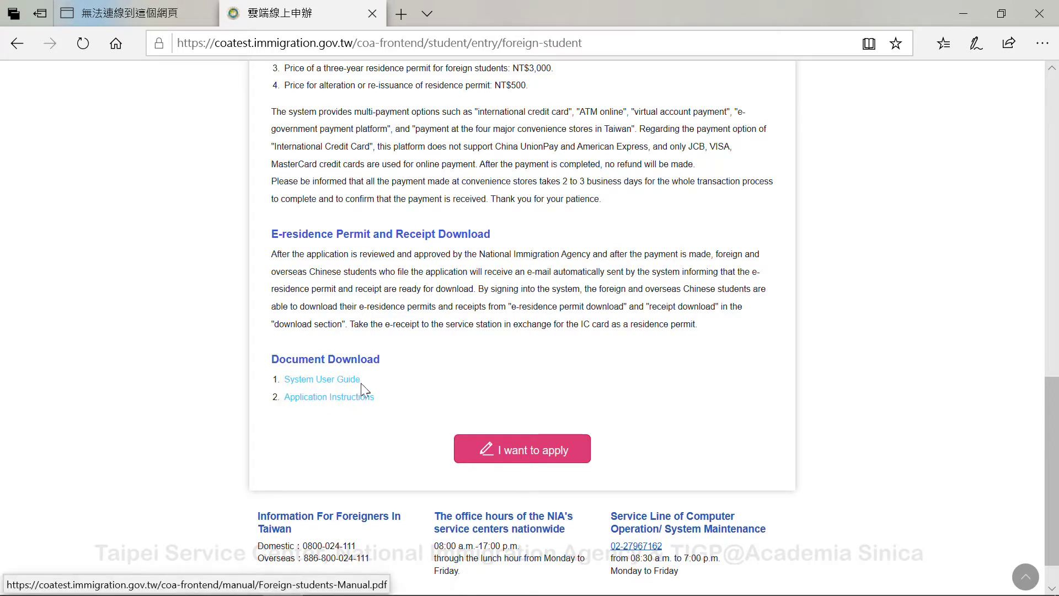
click(532, 450)
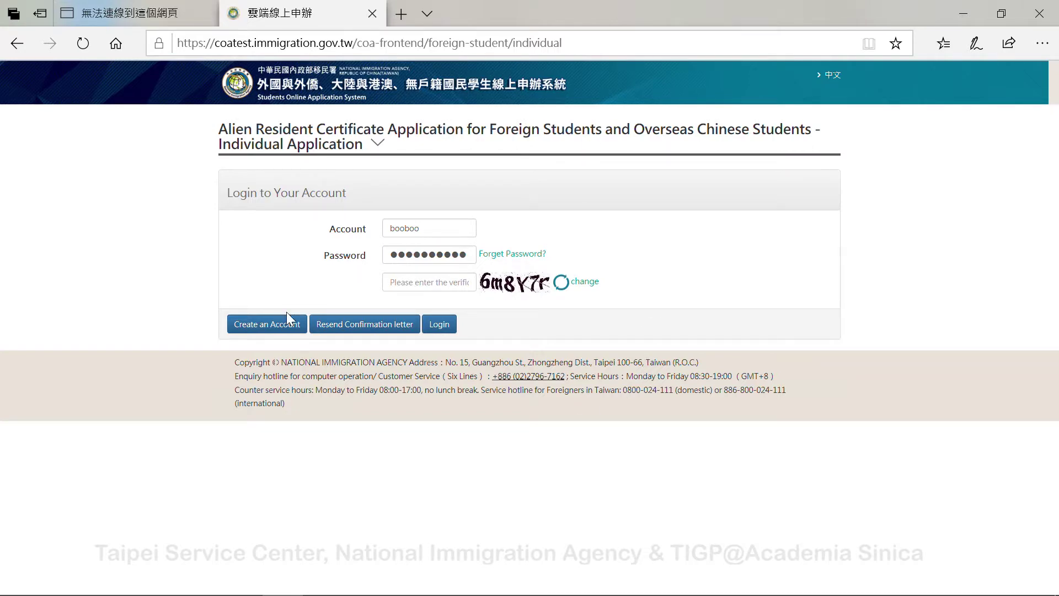
- Switch to the Create an Account registration form and place the cursor in the English surname field
click(260, 325)
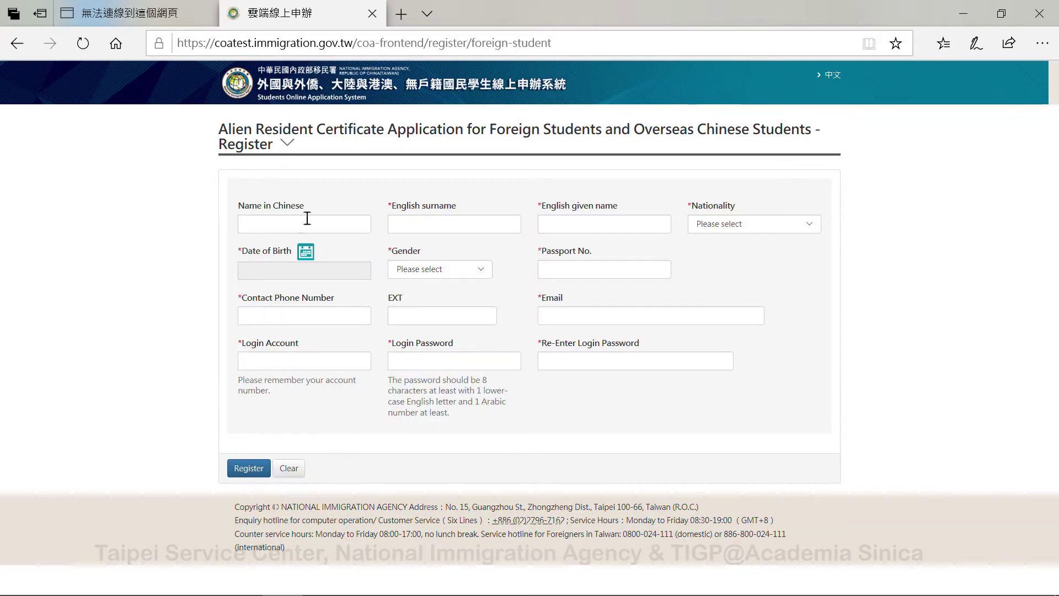
click(452, 221)
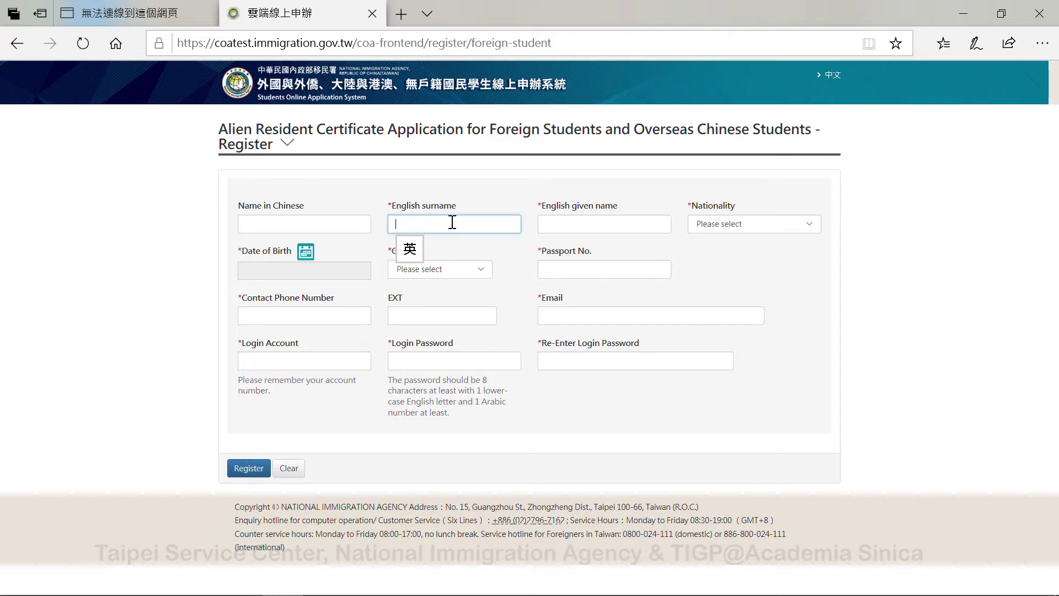
- Enter the student's English surname and given name, and set Nationality to MALAYSIA
text(H)
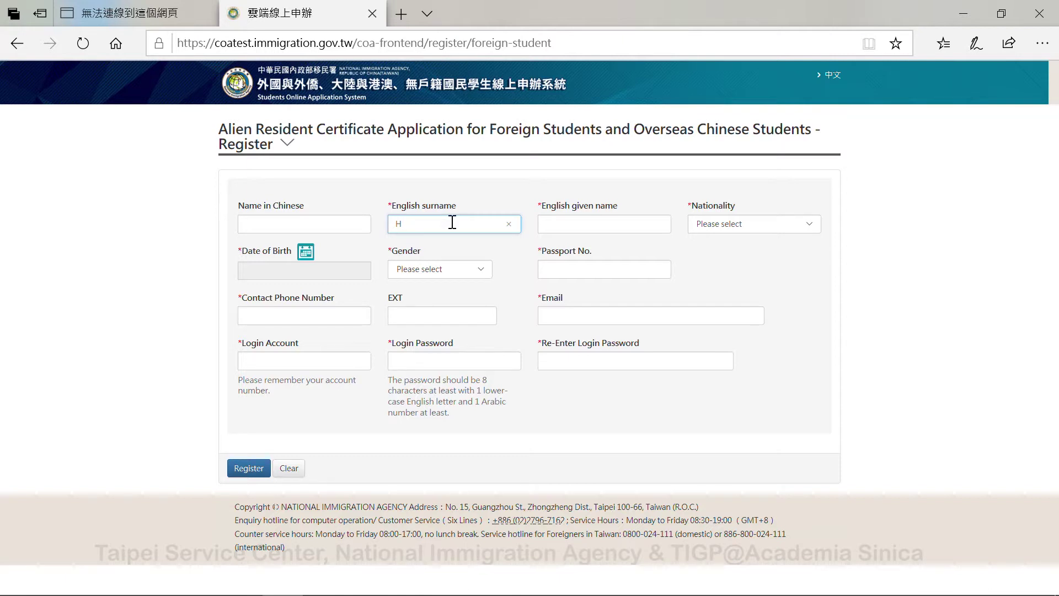
text(ello)
key(Tab)
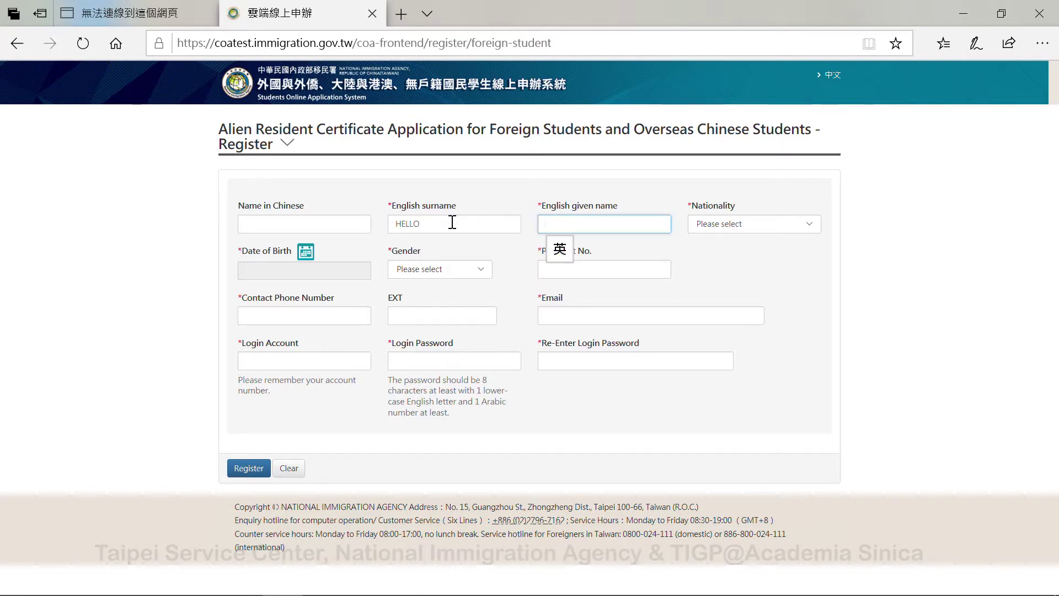
text(J)
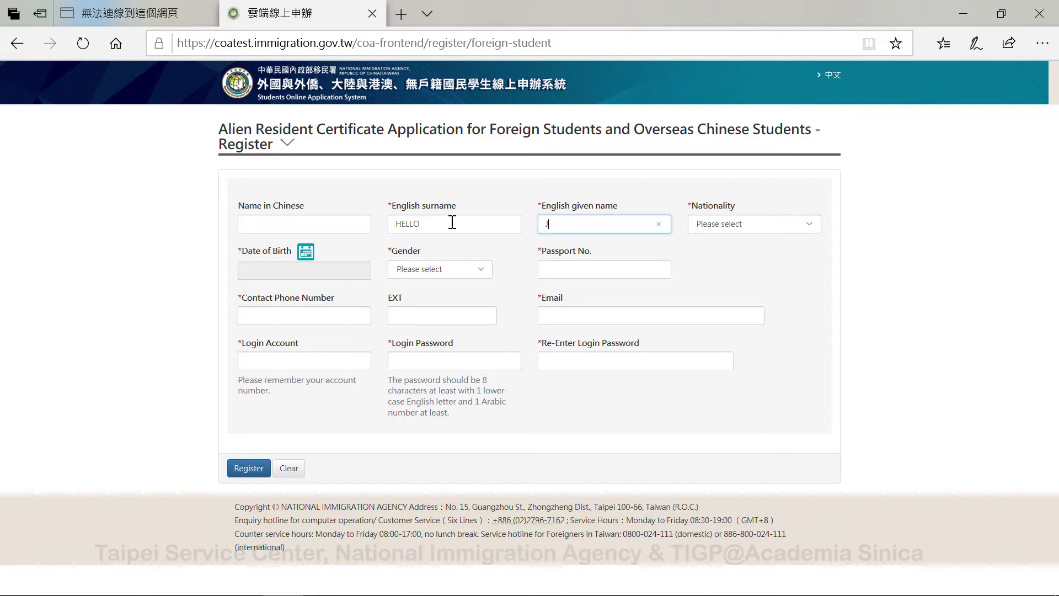
text(OHN)
key(Tab)
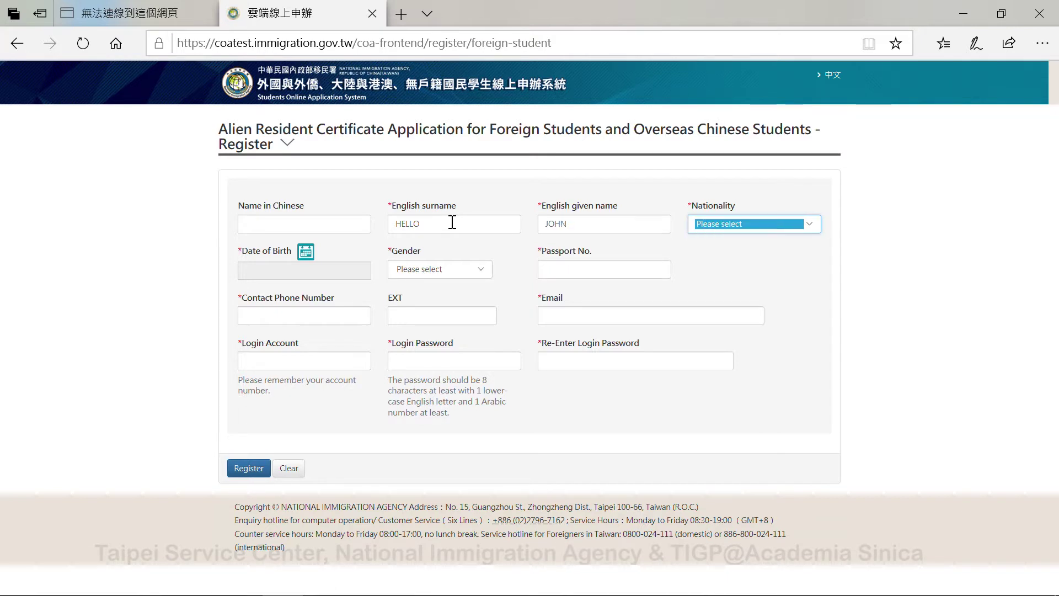
click(787, 223)
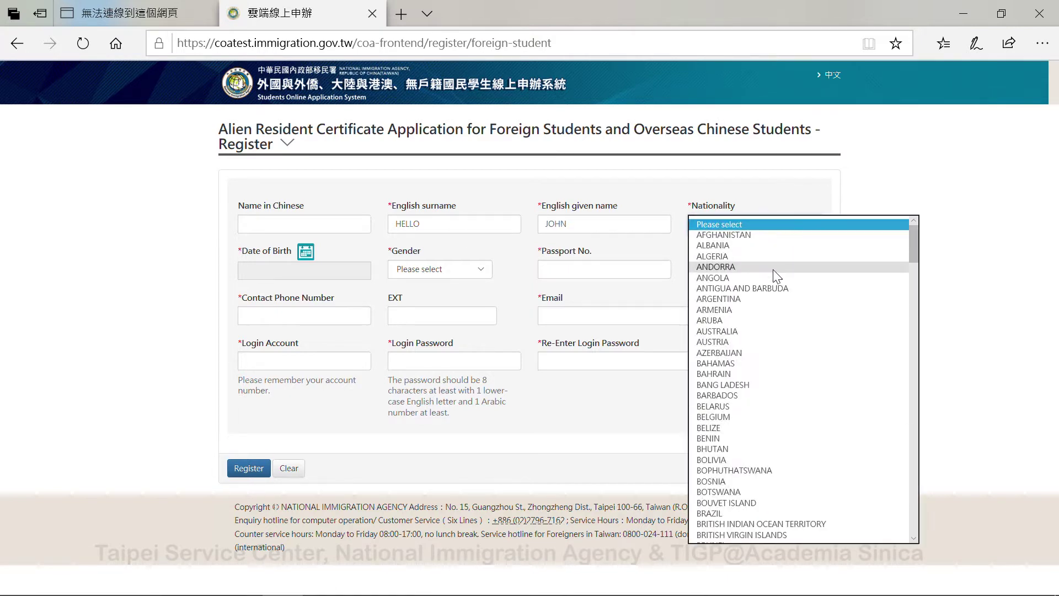
key(m)
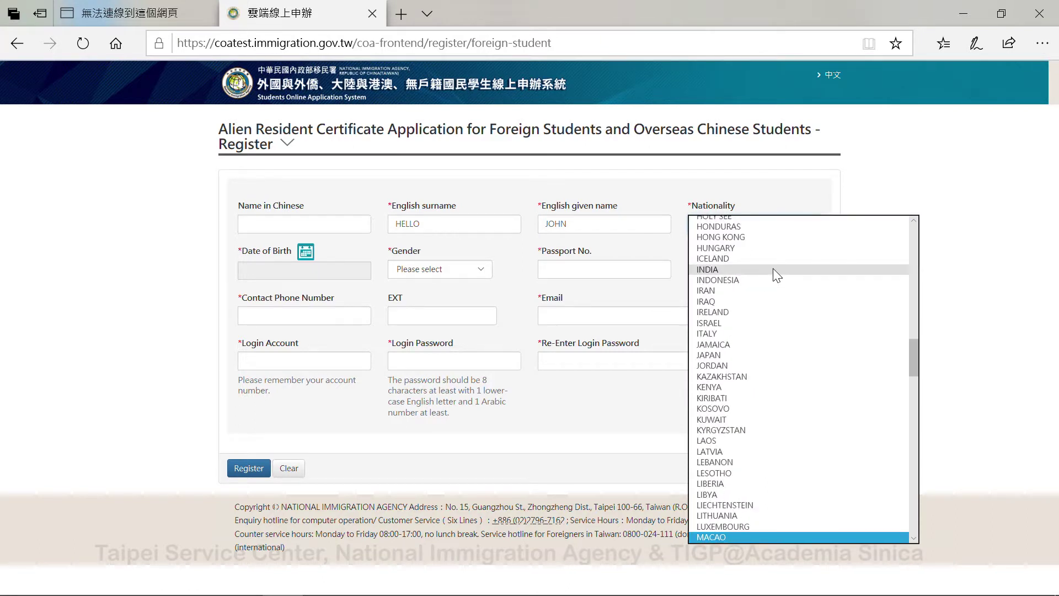
key(Down)
key(Down)
key(Down)
key(Down)
key(Down)
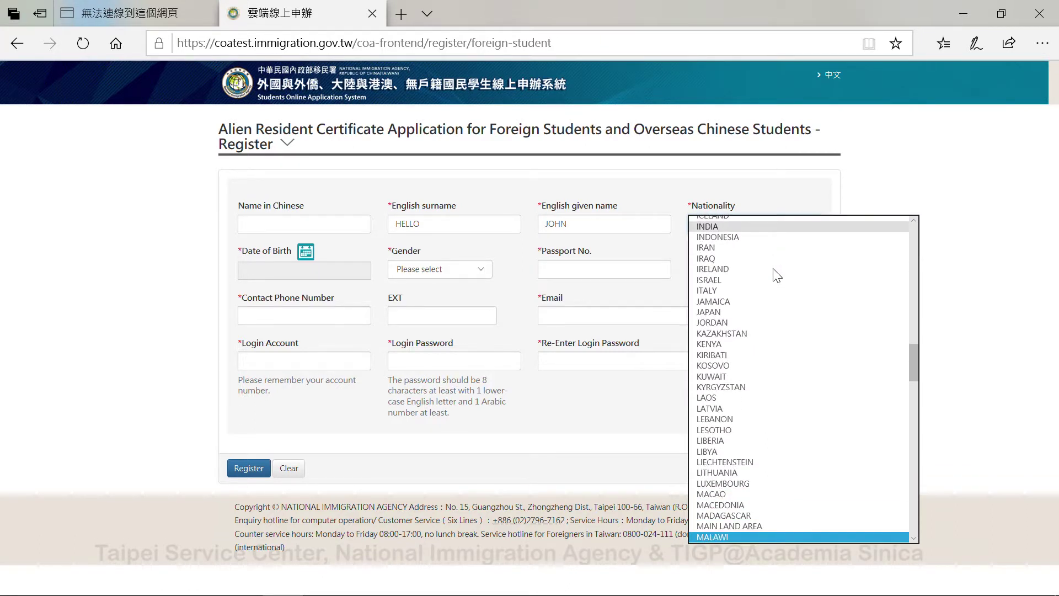
key(Tab)
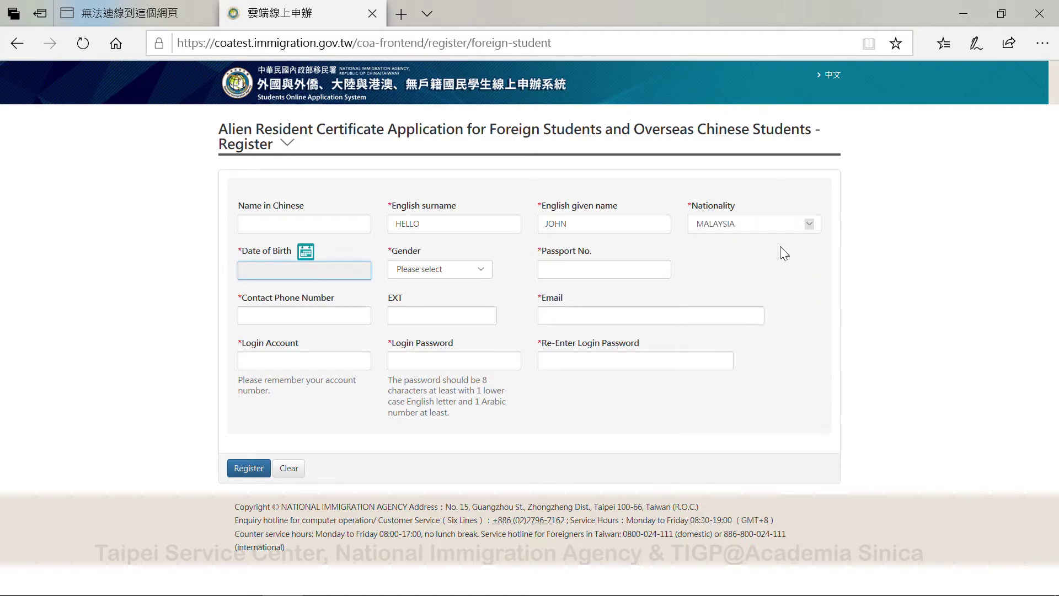
- Set Date of Birth to 1996/03/20 in the calendar and Gender to MALE
click(306, 252)
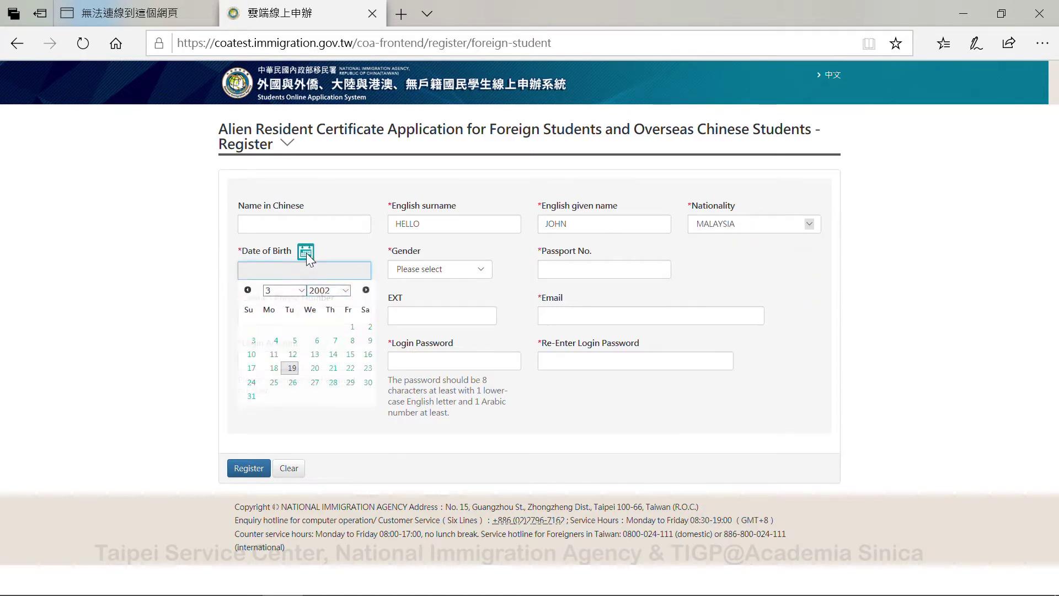
click(347, 297)
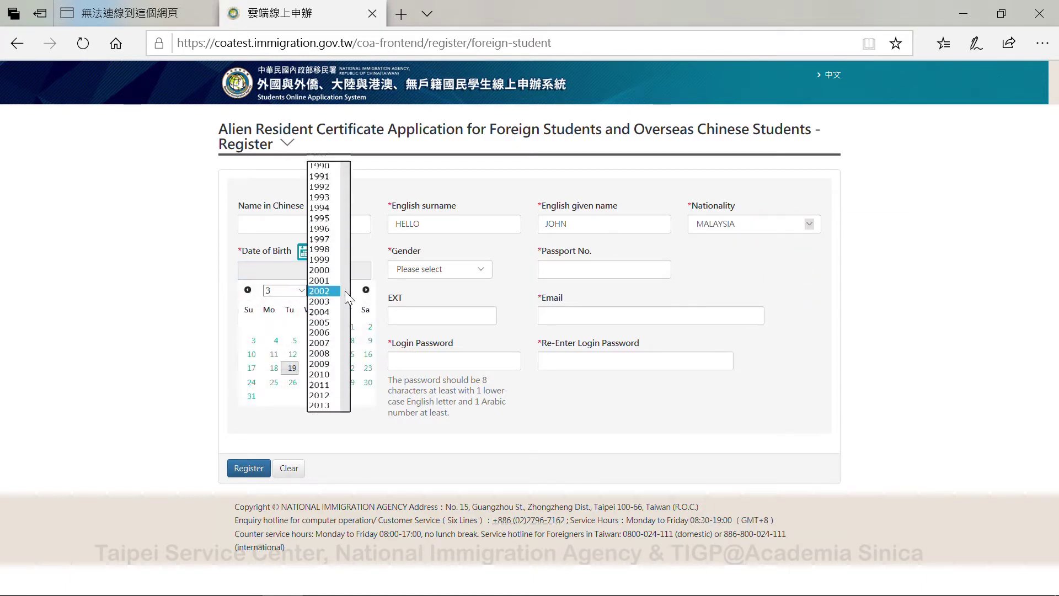
click(322, 238)
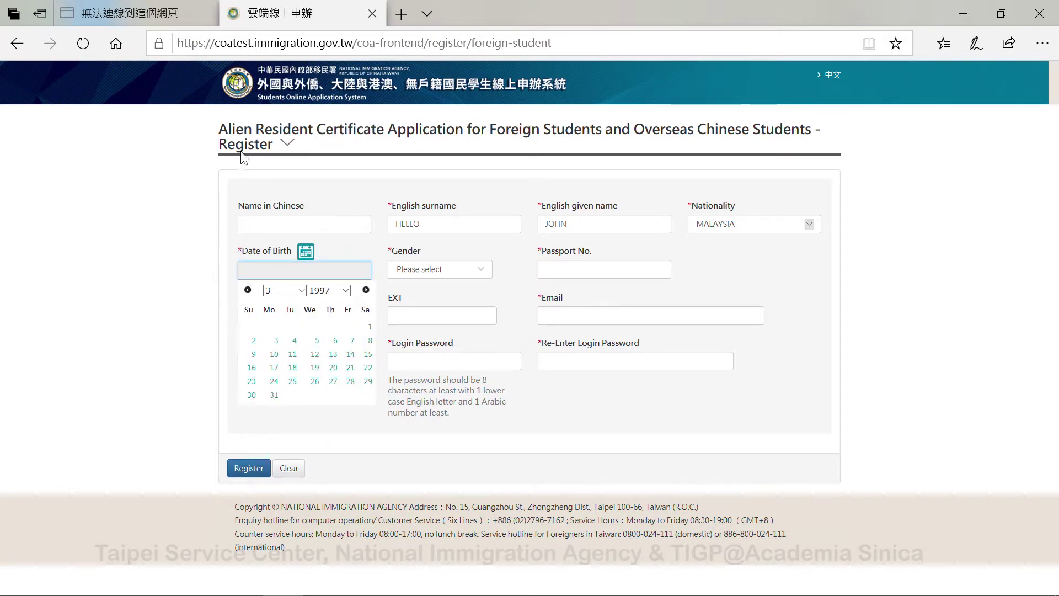
click(328, 290)
click(322, 280)
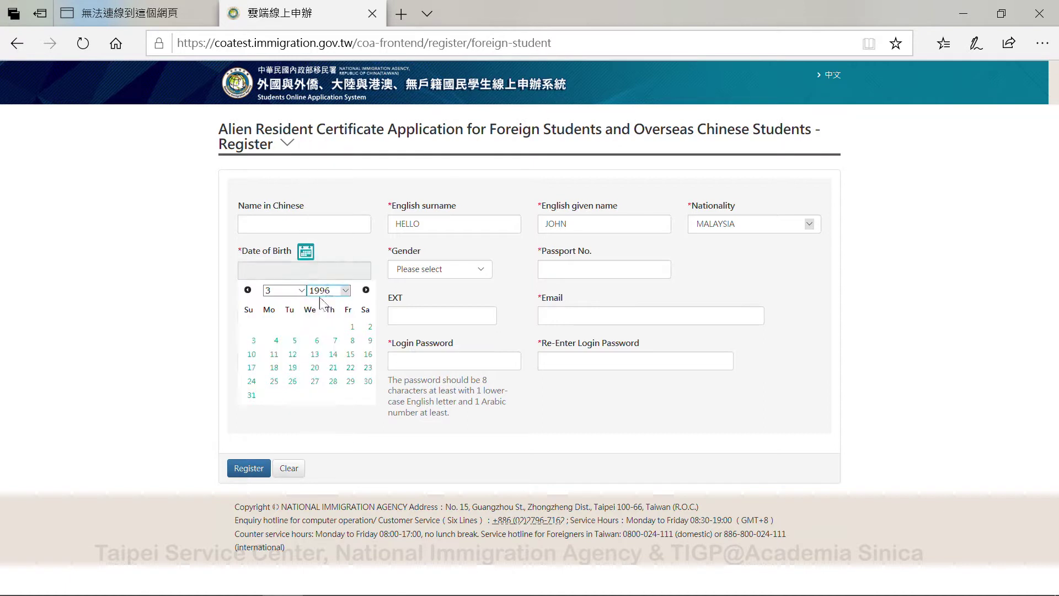
click(313, 369)
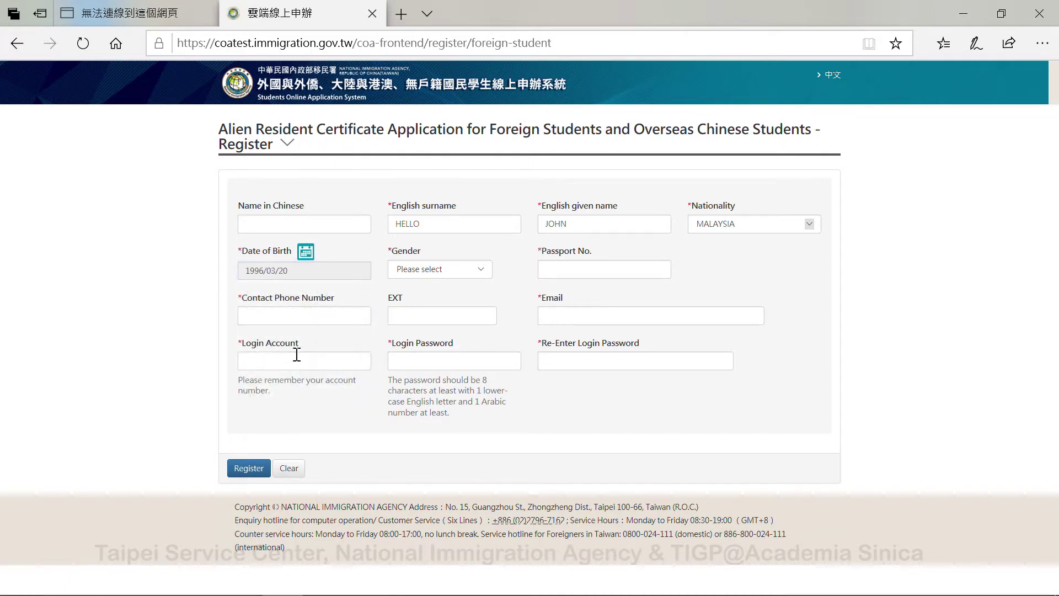
click(446, 271)
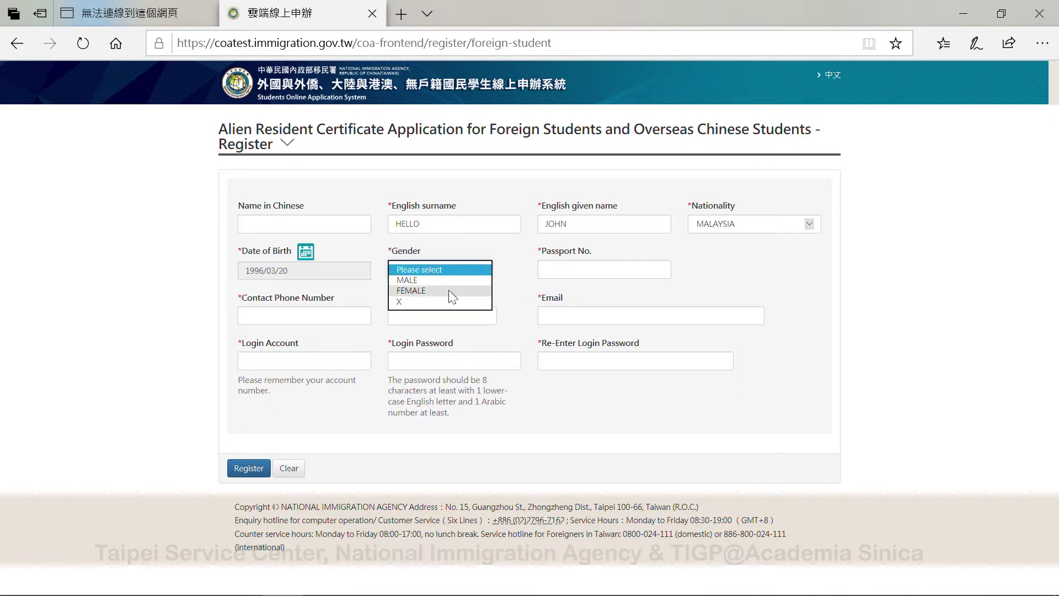
click(448, 281)
- Fill in the passport number, contact phone number and e-mail address
click(573, 269)
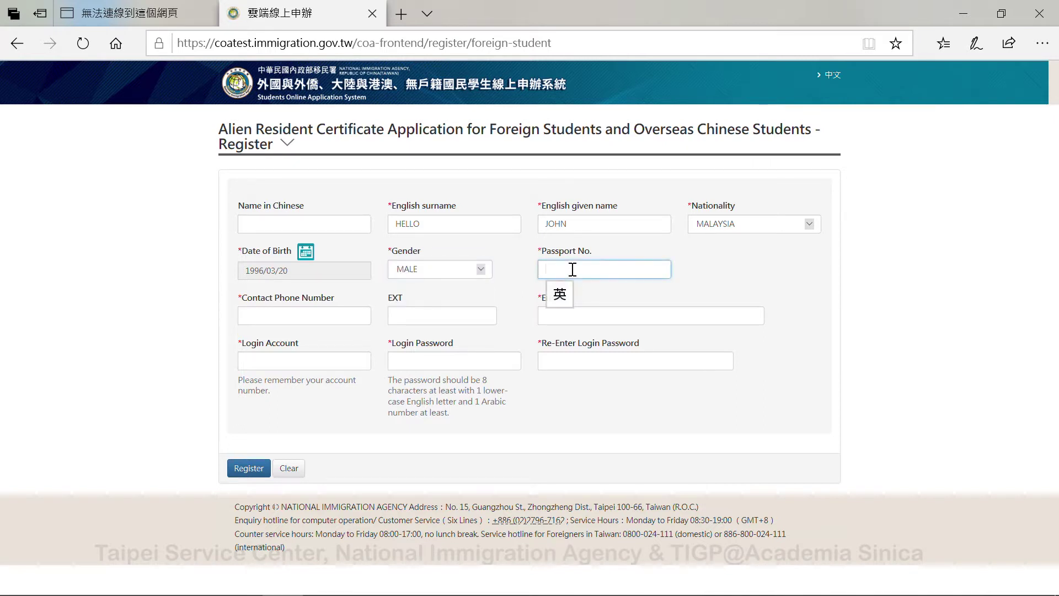
click(312, 316)
text(1)
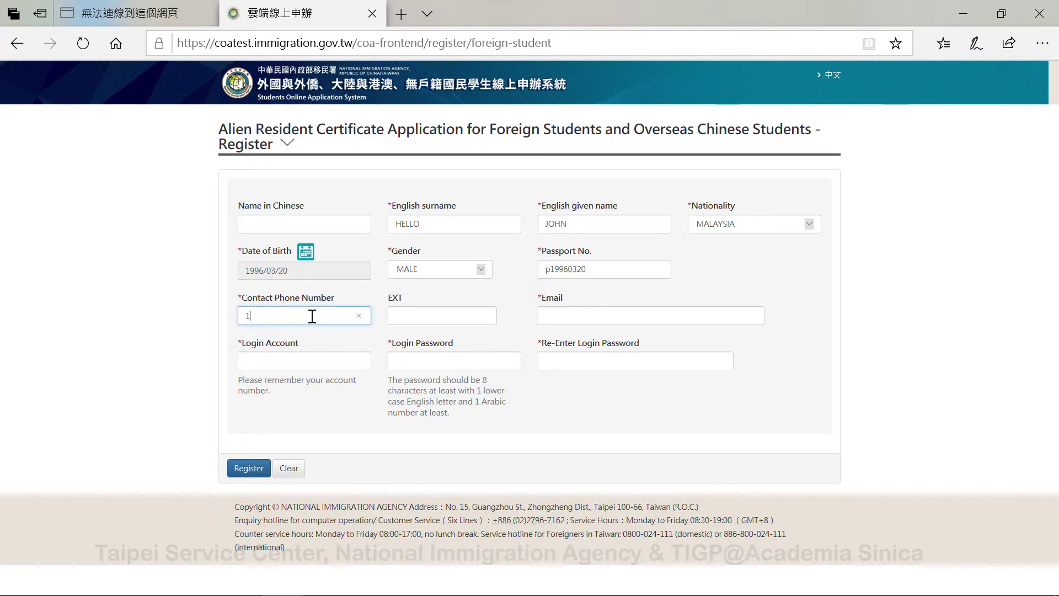
text(23454321)
click(627, 316)
text(Y)
key(BackSpace)
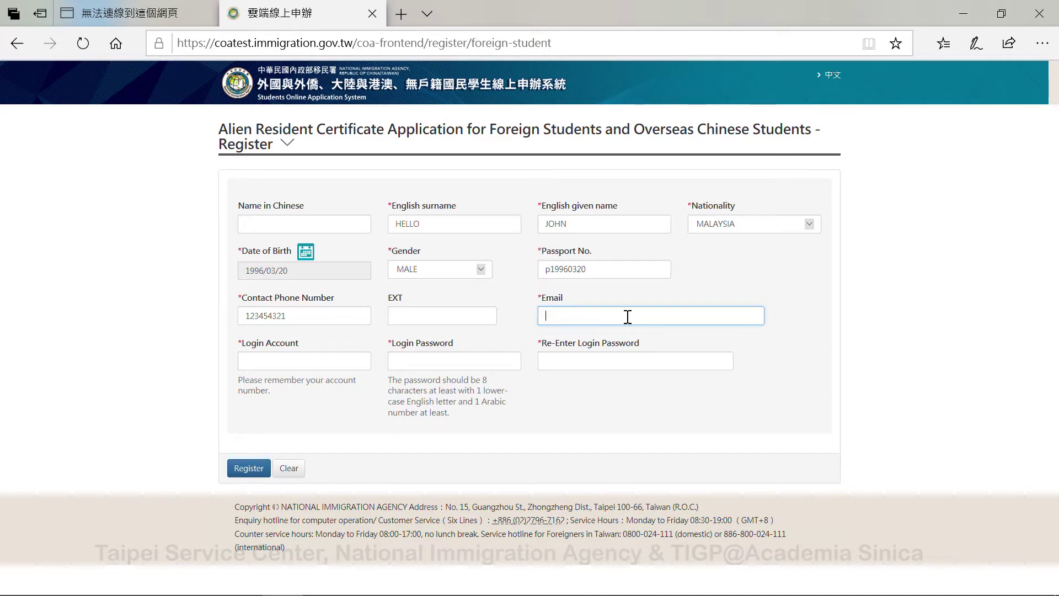
- Enter the login account name, the login password and its re-entry, then submit the registration
click(296, 366)
text(helloj)
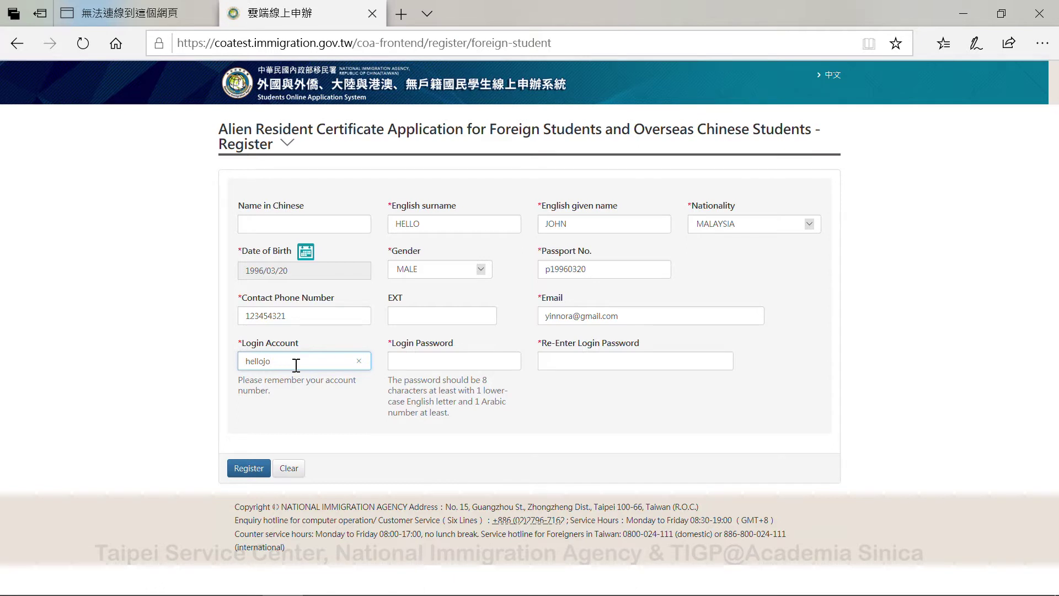
key(BackSpace)
key(Tab)
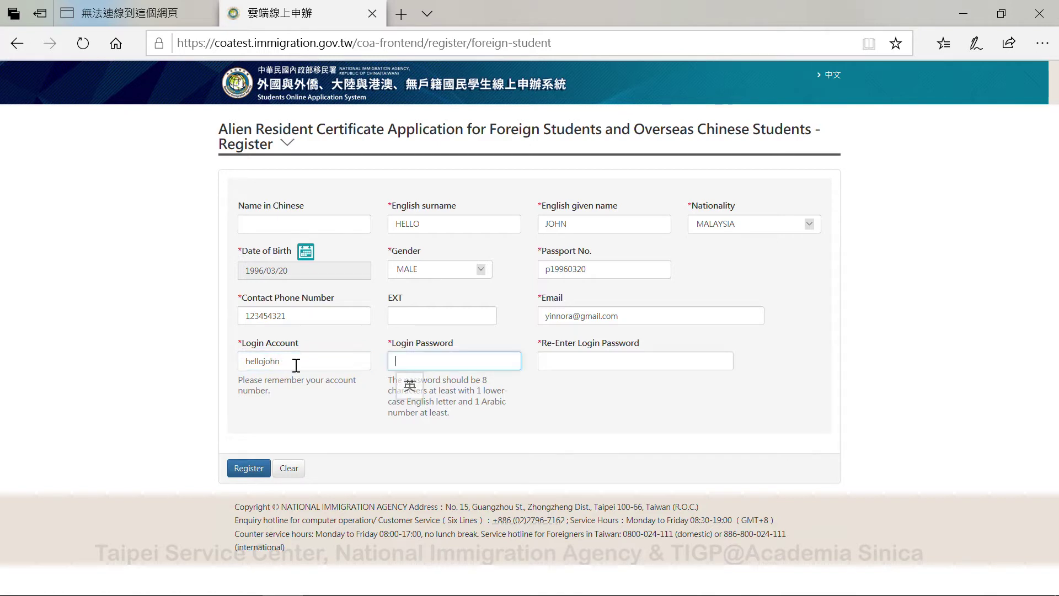
text(hello12345)
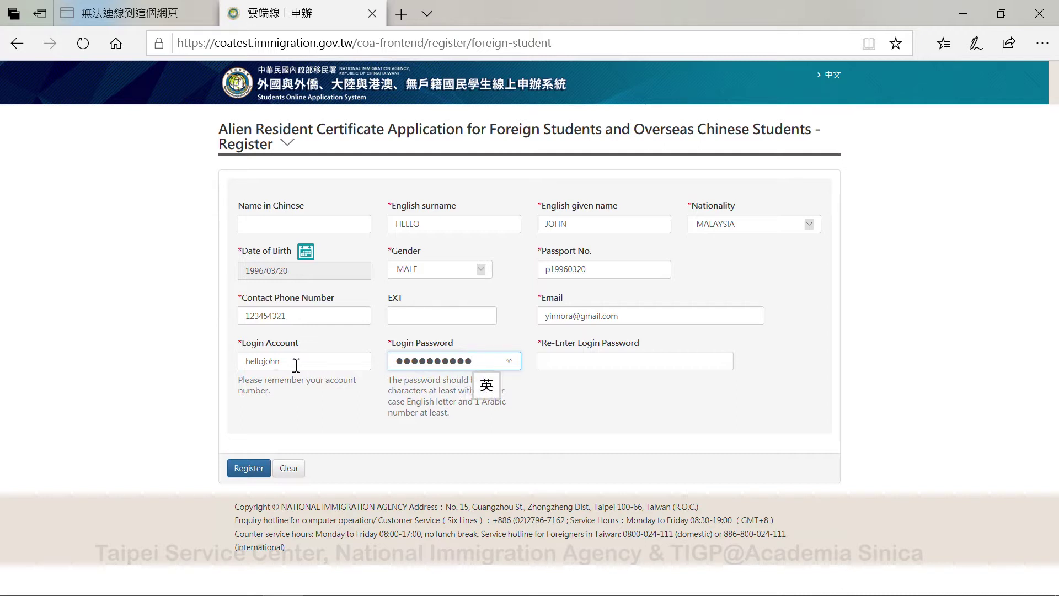
click(596, 365)
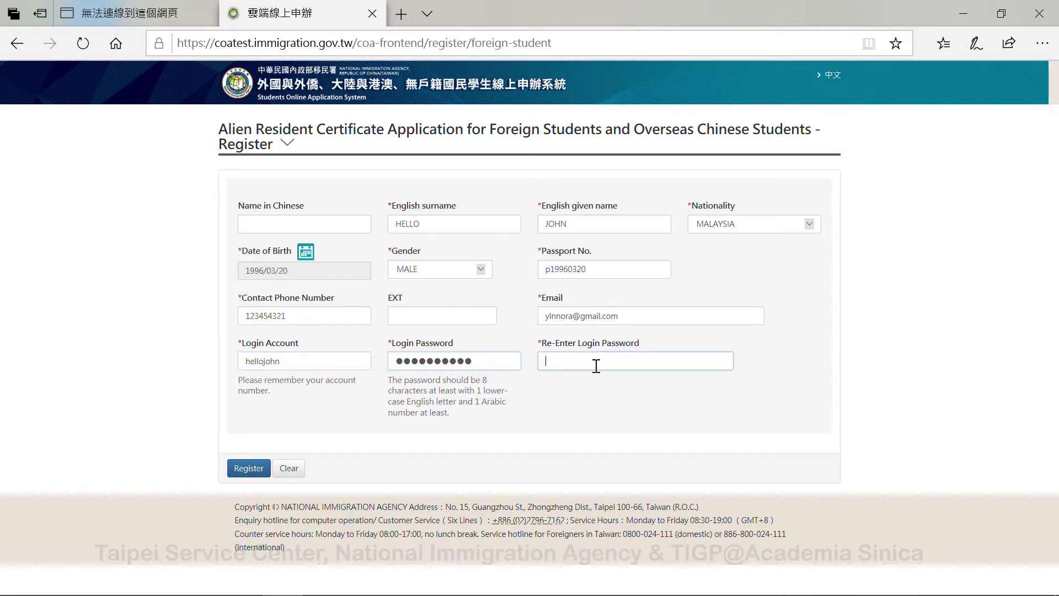
text(h)
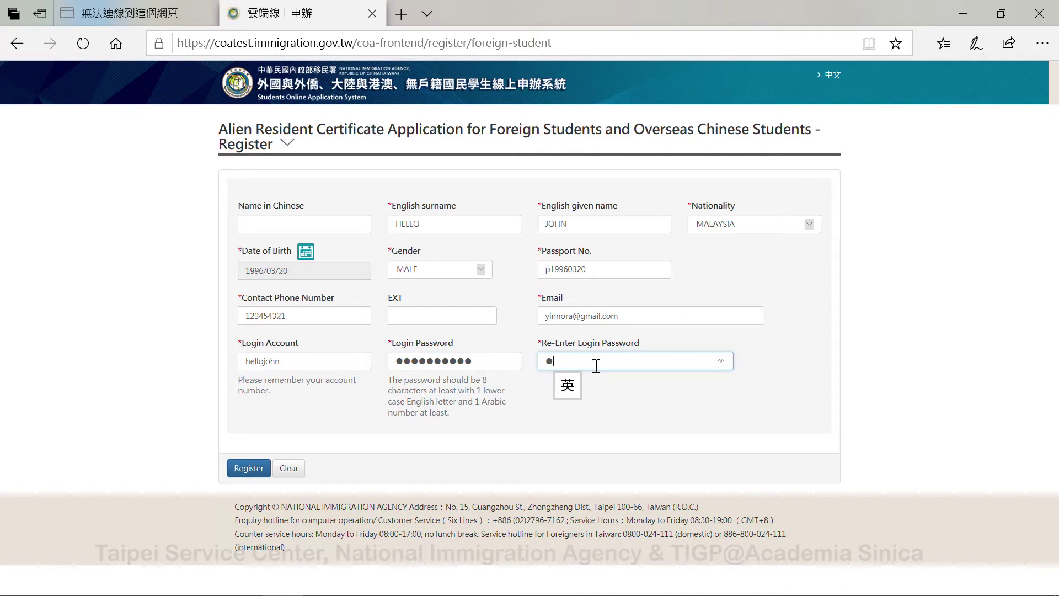
text(ellojohn)
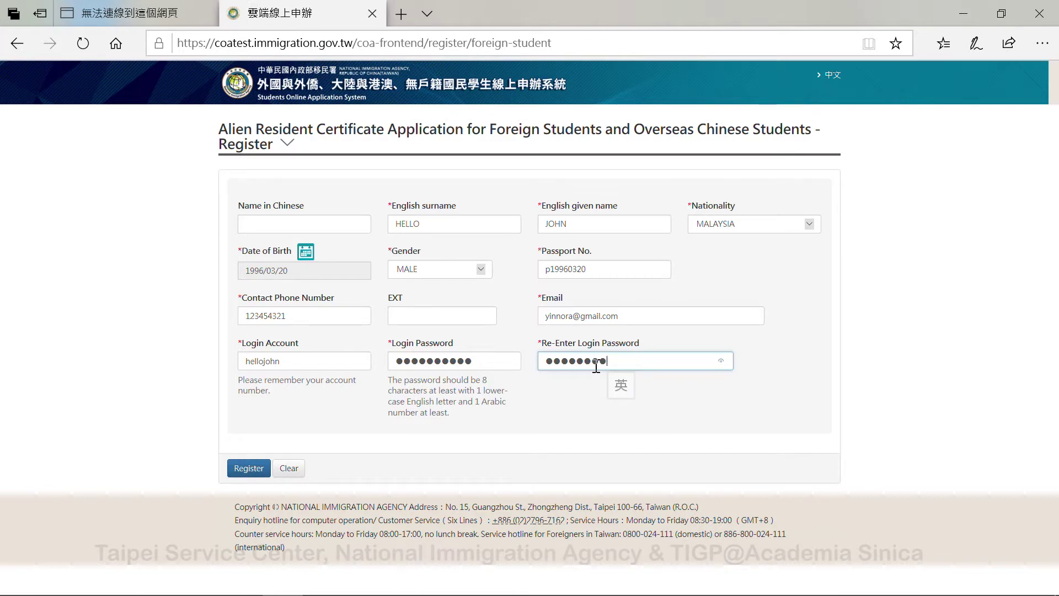
text(1)
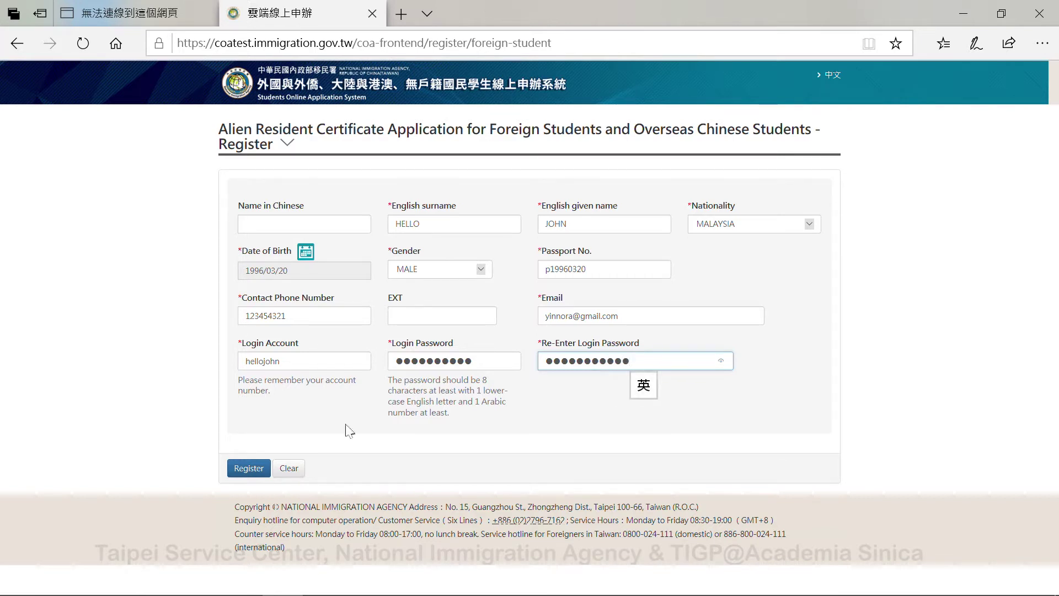
click(236, 469)
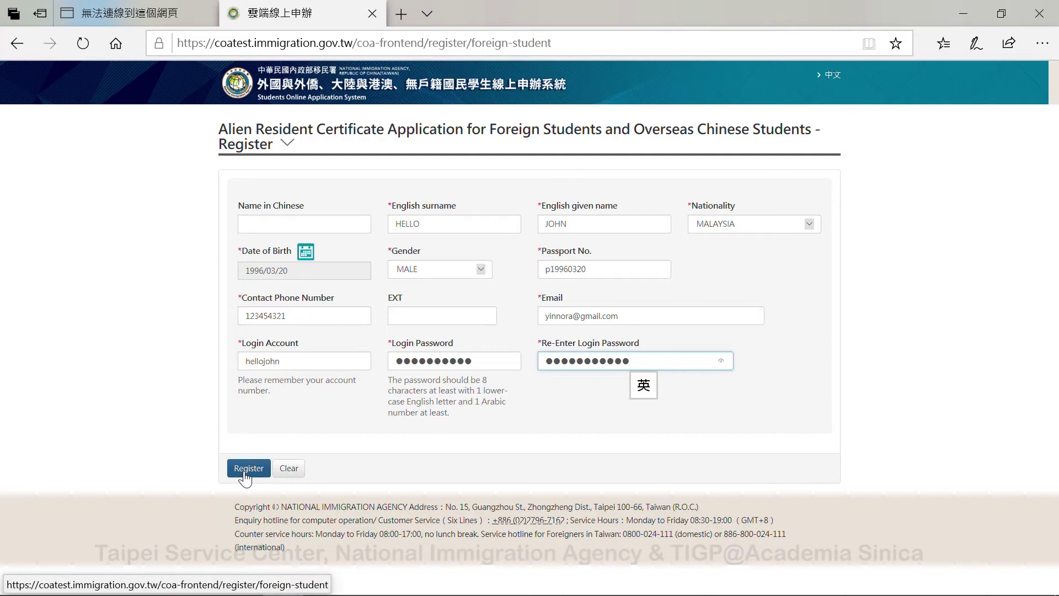
- Replace both password fields with a password of lowercase letters and numbers, then resubmit the registration
drag(643, 362, 531, 358)
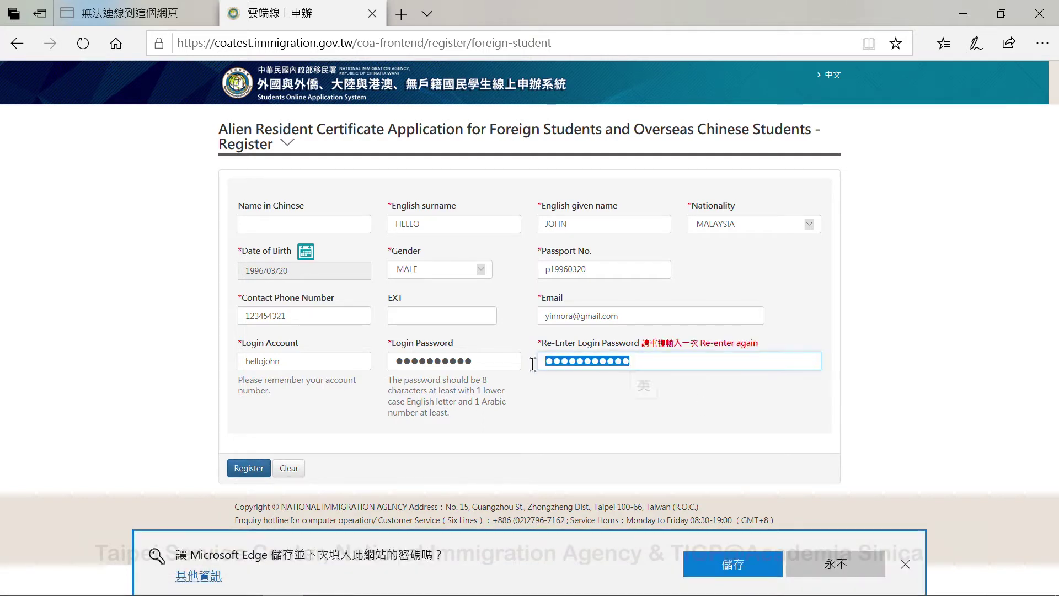
text(helloj)
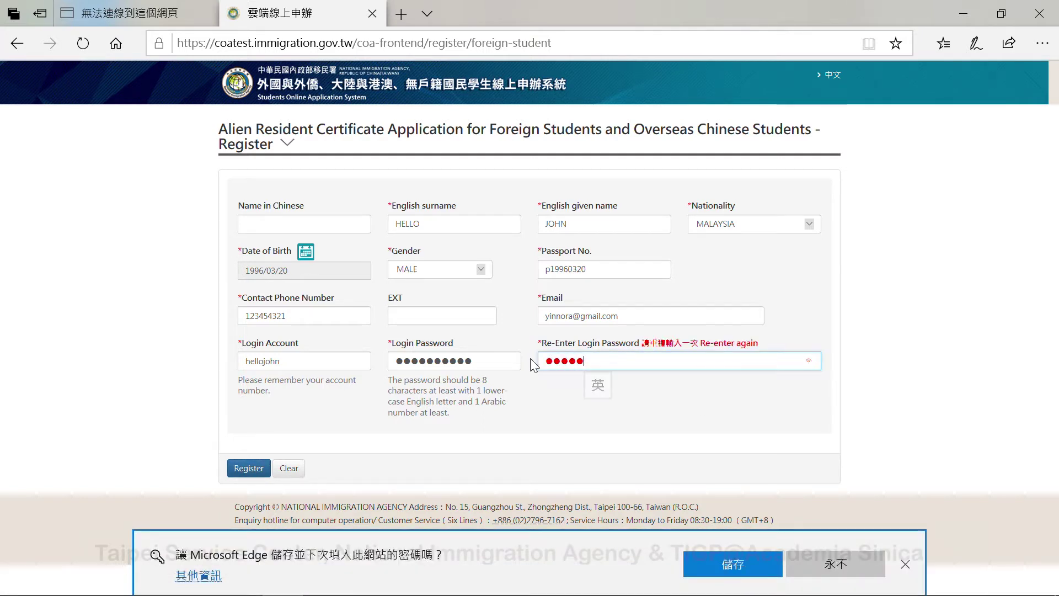
text(ohn12)
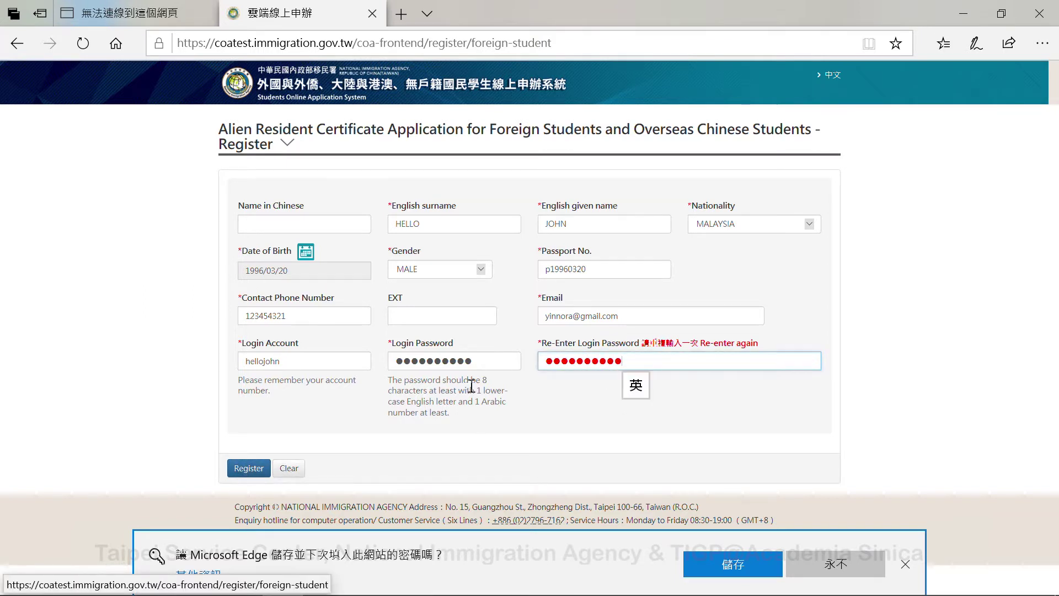
double_click(507, 360)
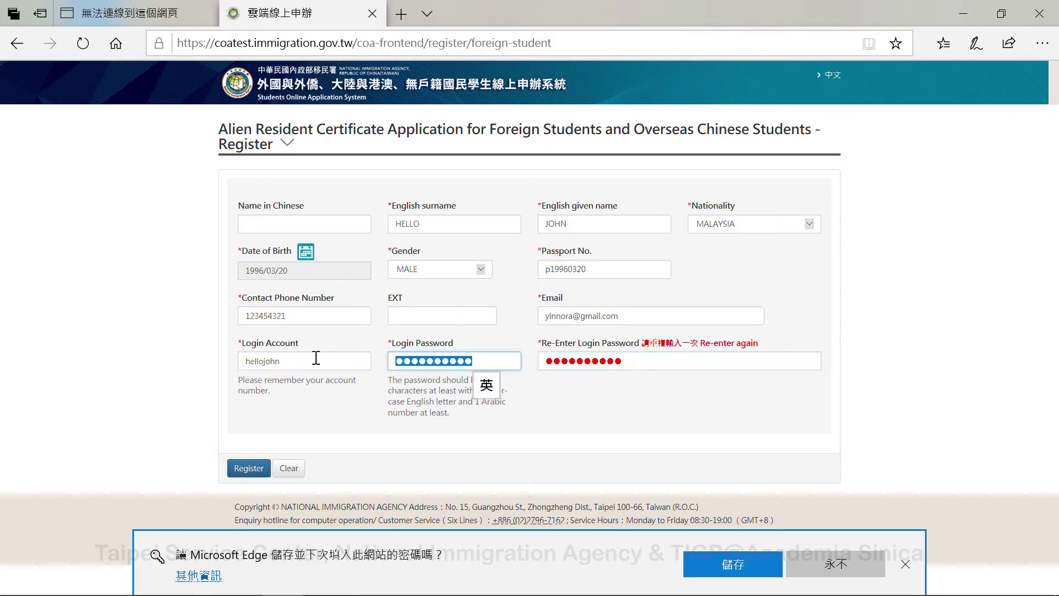
text(hello1)
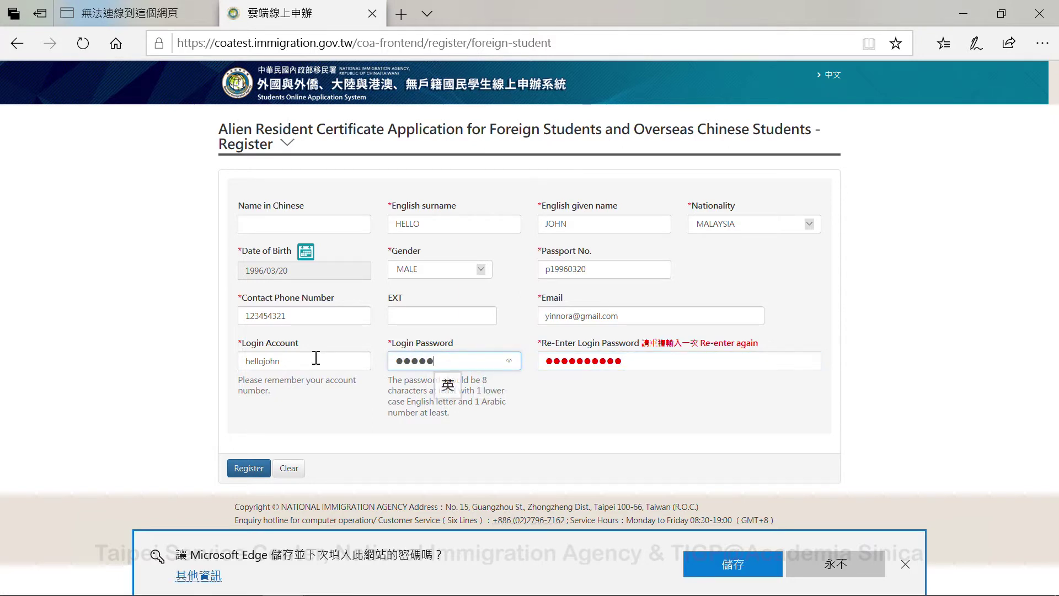
text(234)
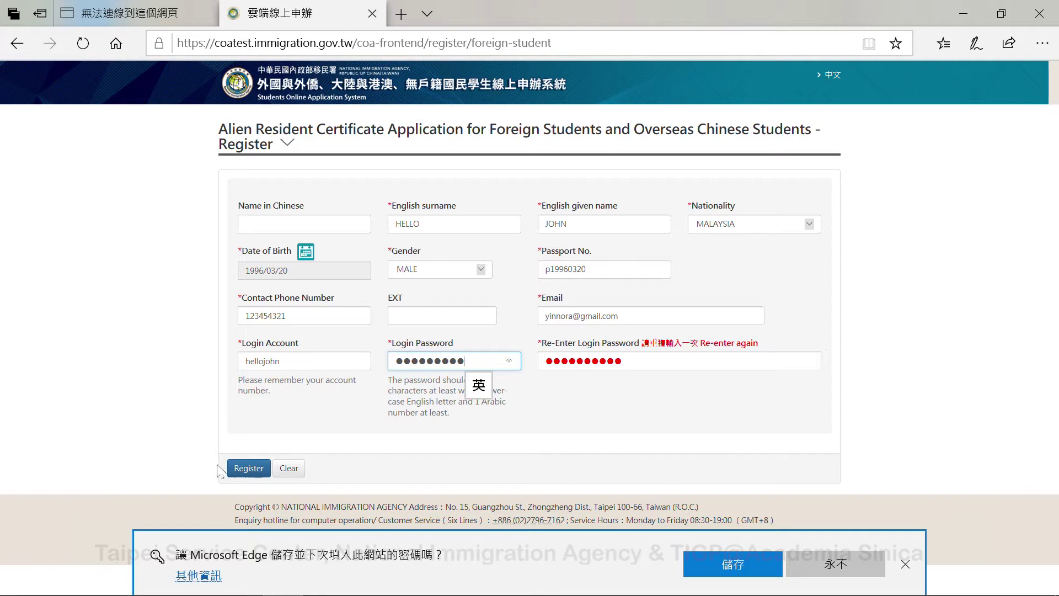
click(250, 468)
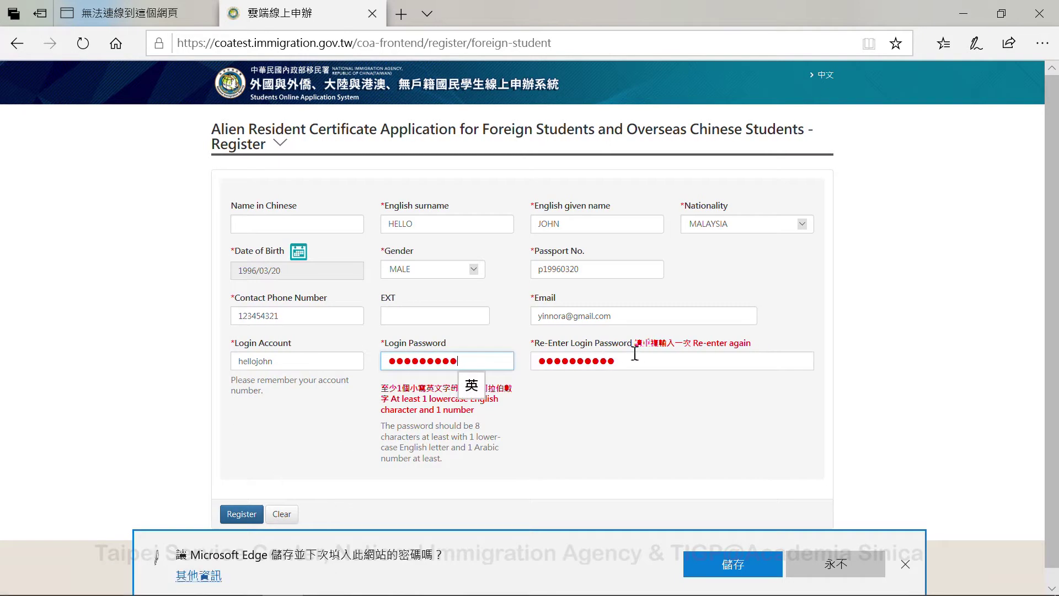
text(6)
click(236, 512)
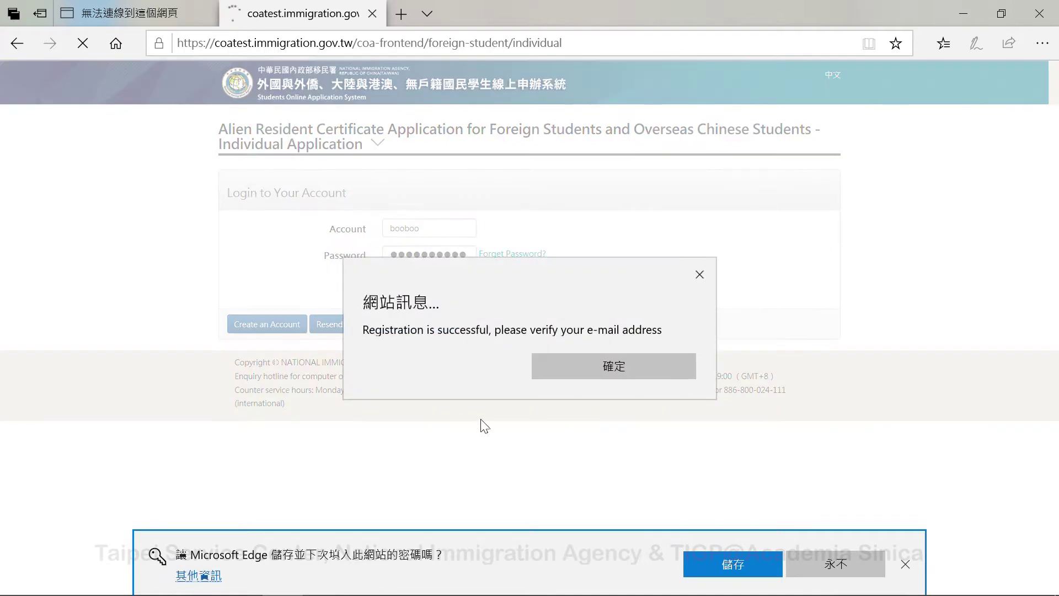
- Dismiss the 'Registration is successful' message and open the Start menu
click(623, 365)
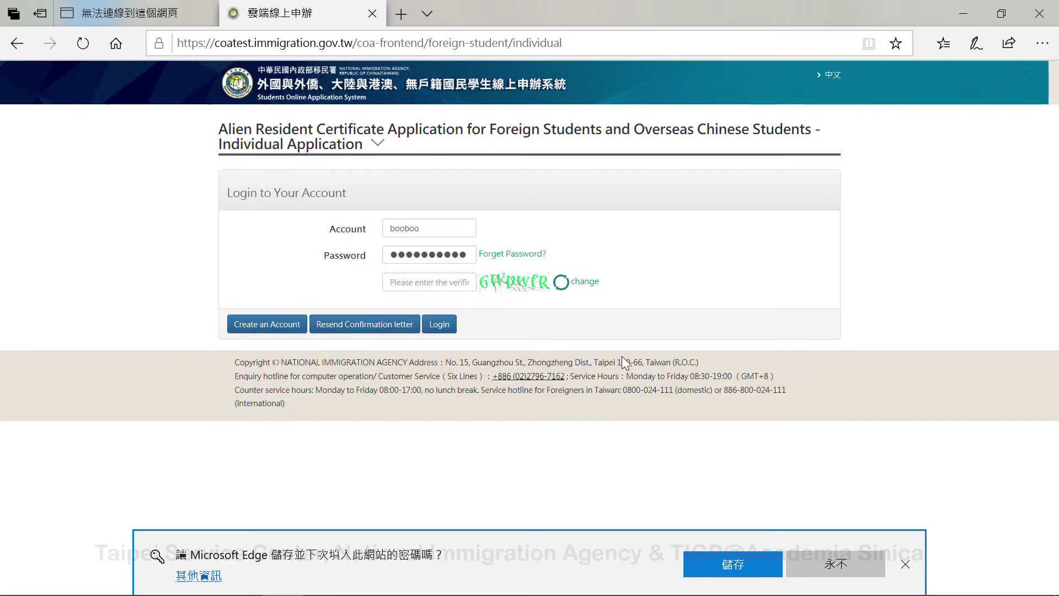
mouse_move(351, 585)
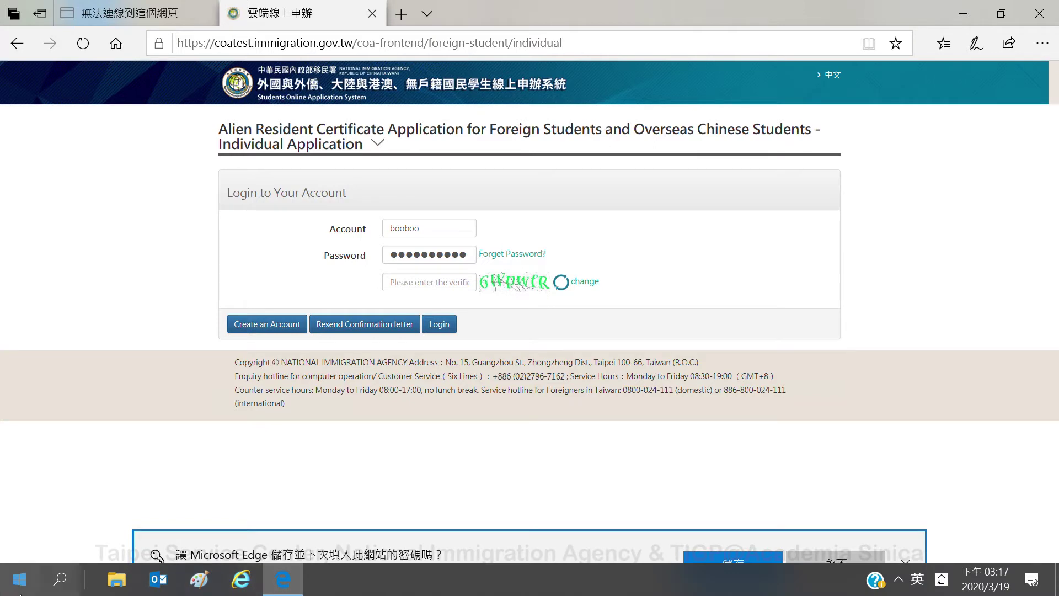
click(20, 580)
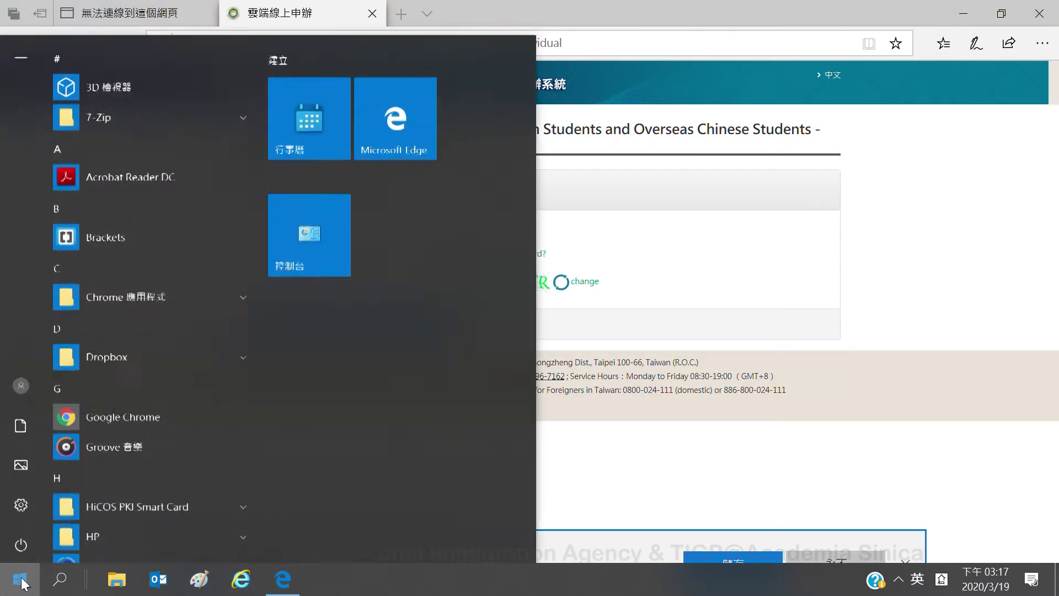
- Launch Google Chrome and go to Gmail from the New Tab page
click(110, 413)
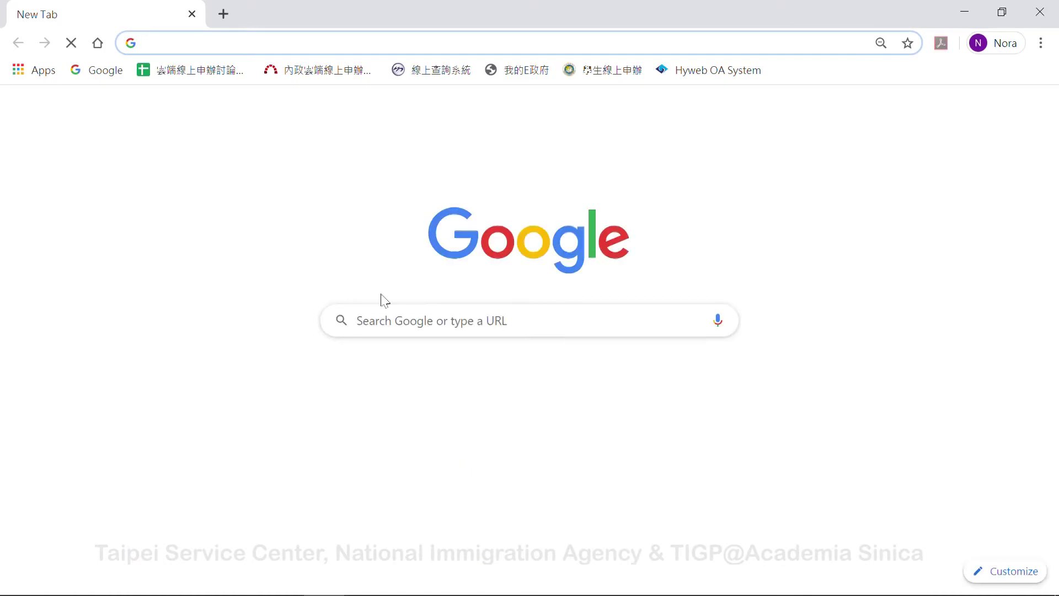
click(919, 109)
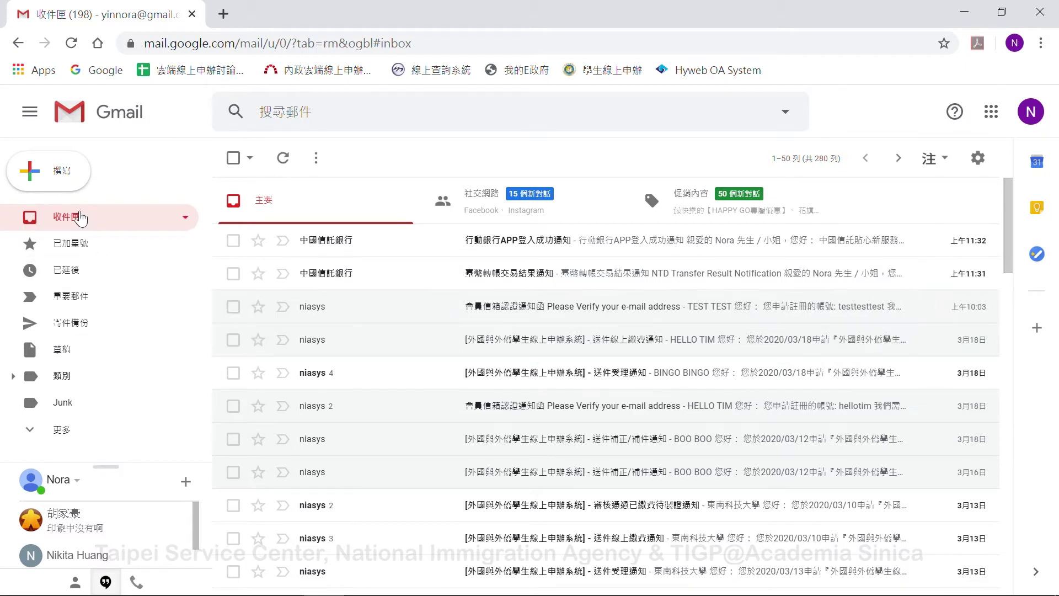
- Refresh the inbox, open the niasys 'Please Verify your e-mail address' message and follow its link
click(284, 159)
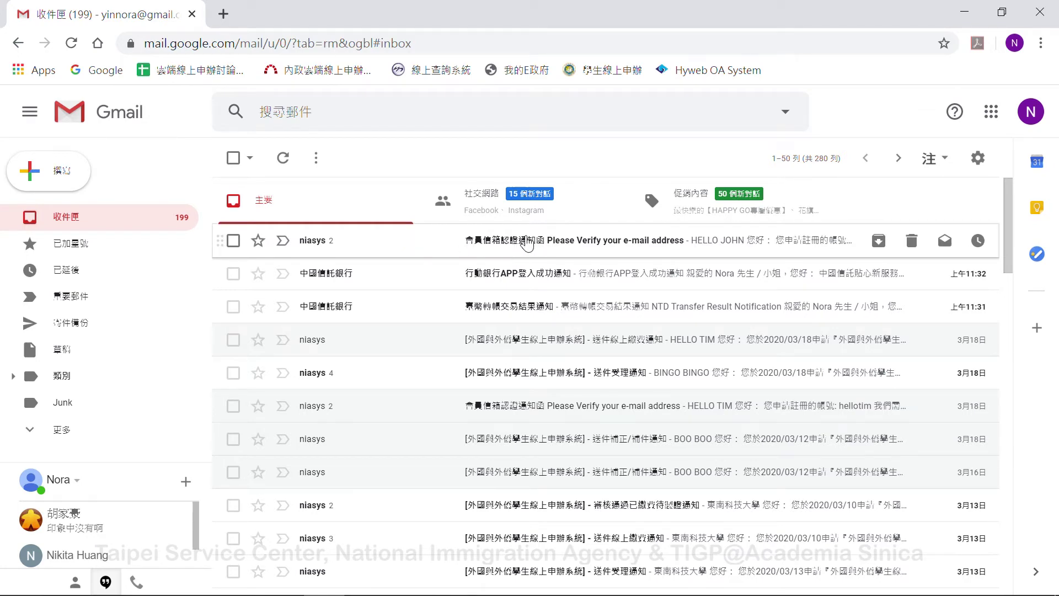
click(527, 243)
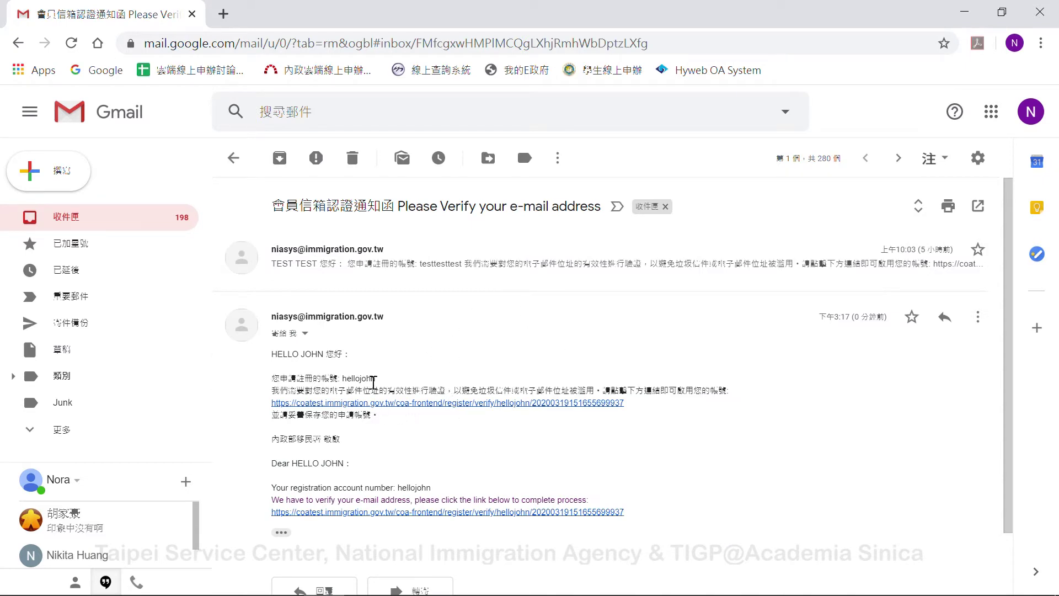
drag(431, 487, 261, 494)
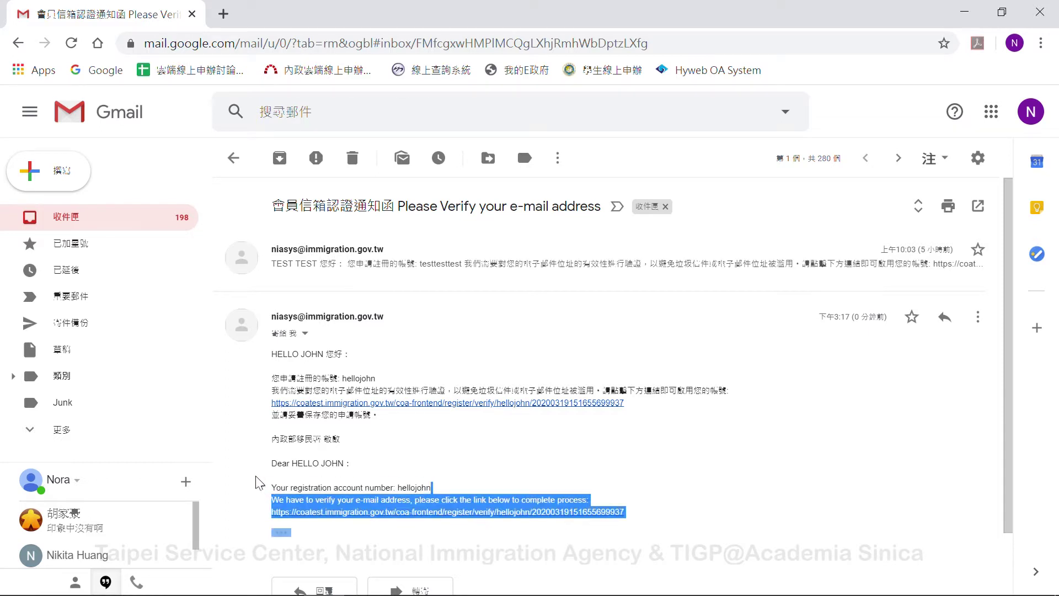
click(477, 482)
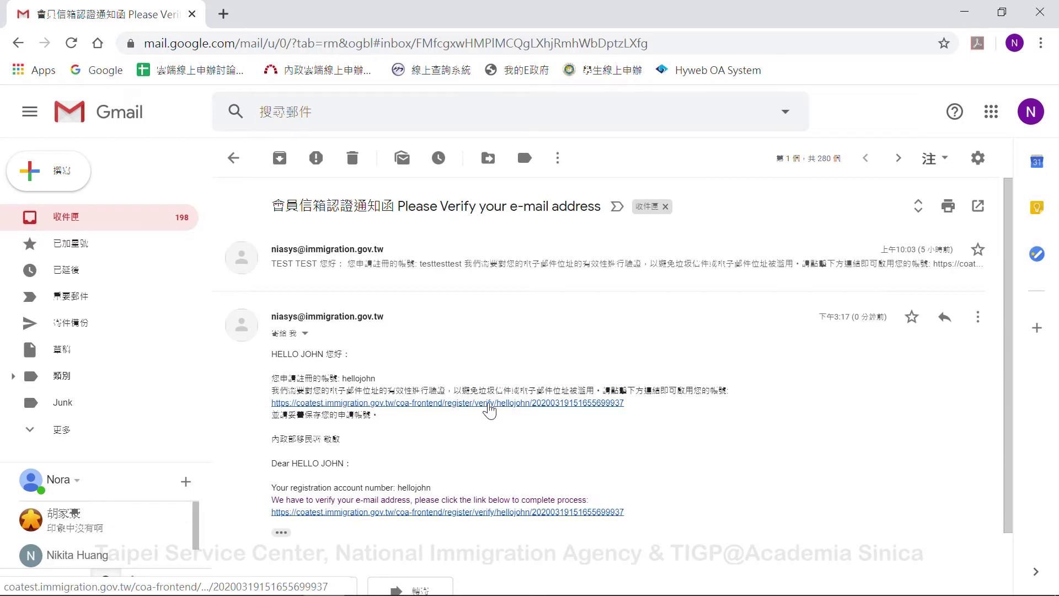
click(489, 408)
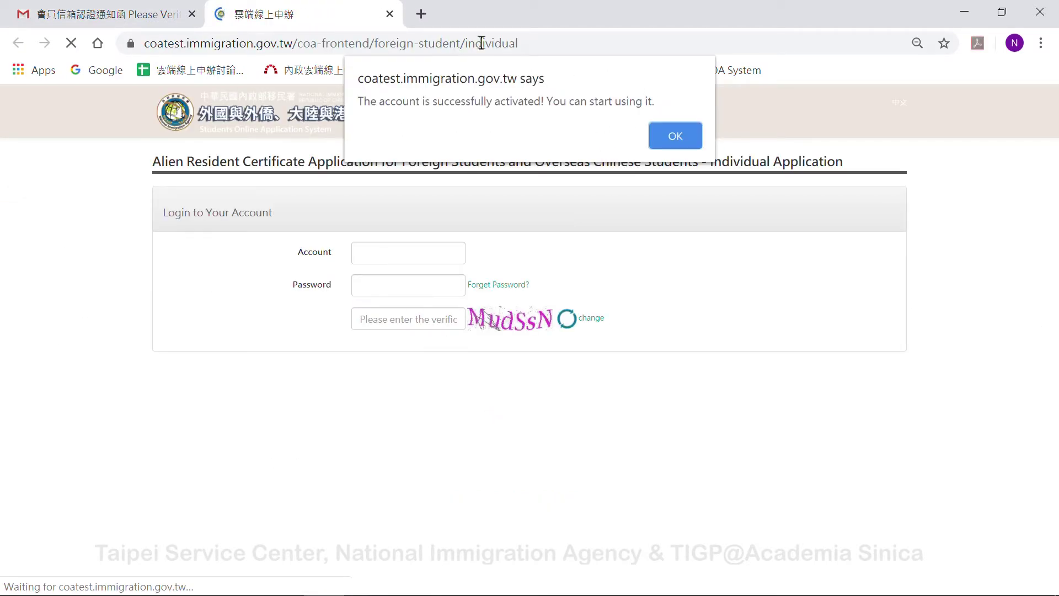
- Dismiss the activation alert, enter the captcha verification code and log in
click(676, 137)
click(426, 319)
text(UGuMAA)
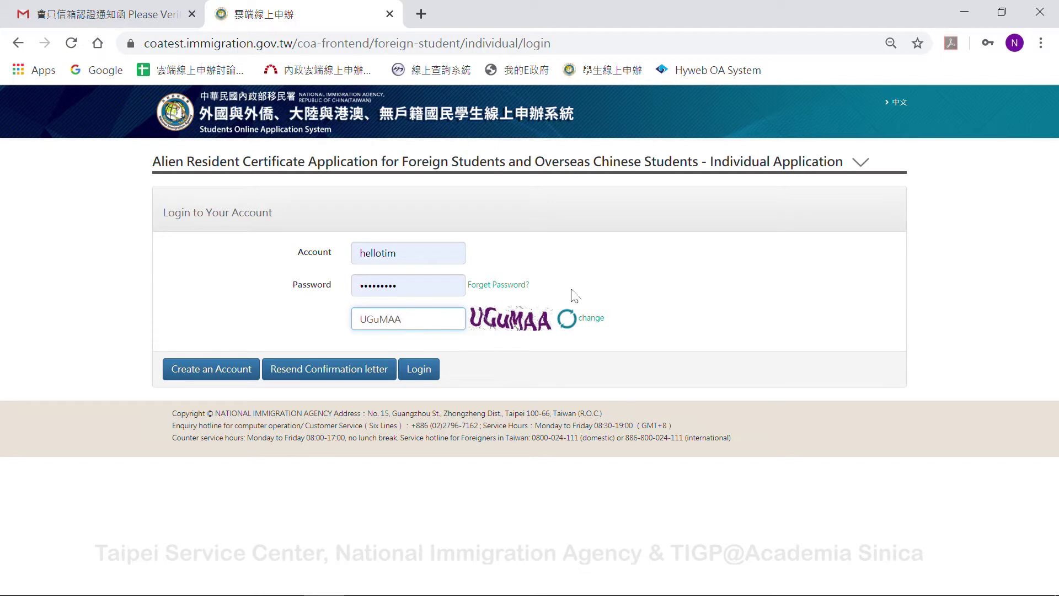
click(419, 371)
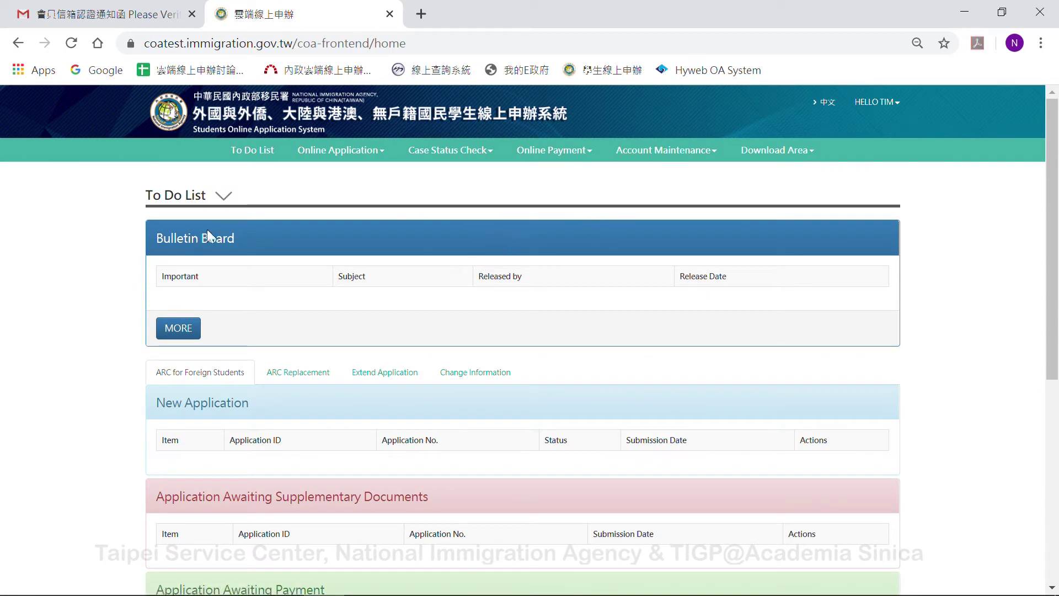
- Correct the Passport No. in Basic Information Maintenance and save the change
mouse_move(678, 160)
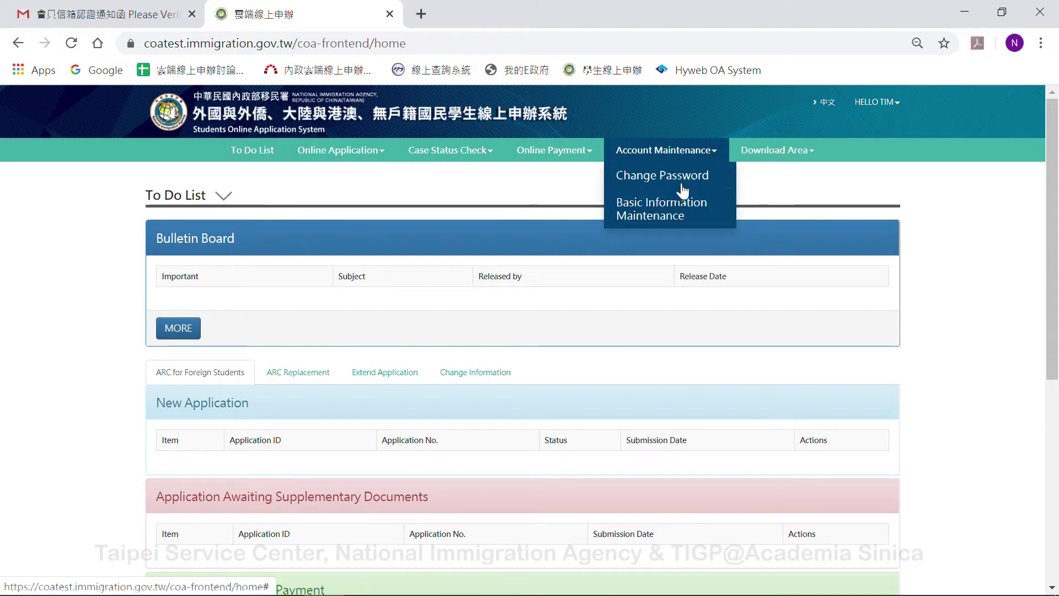
click(669, 219)
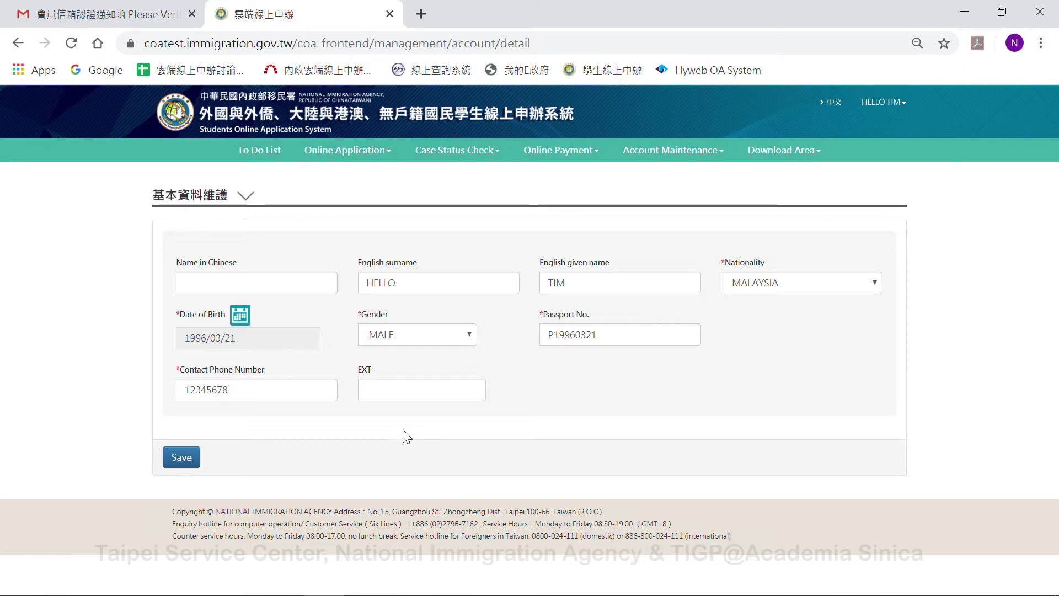
double_click(592, 335)
click(607, 334)
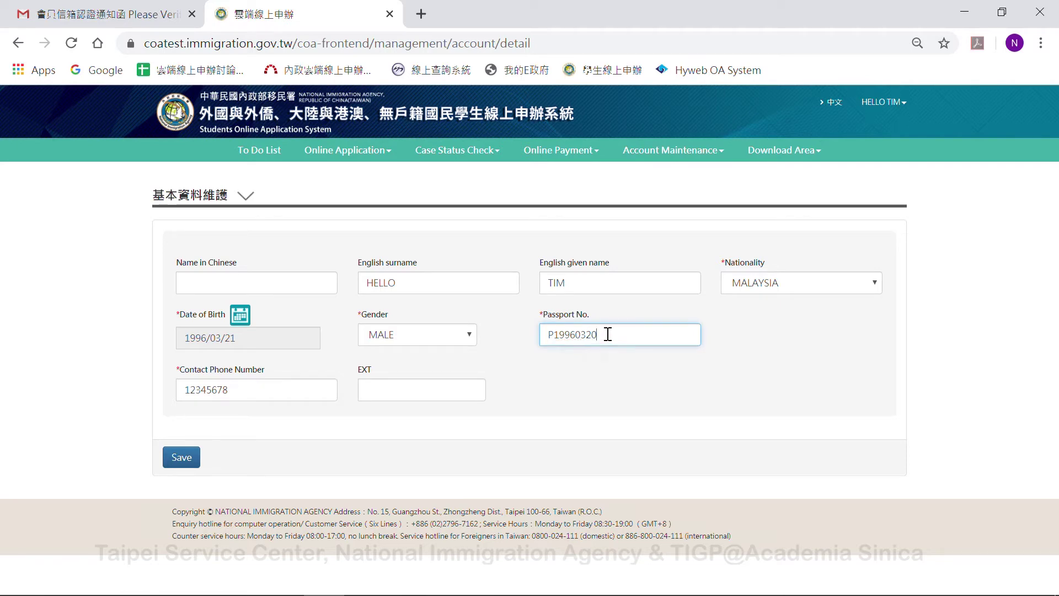
click(188, 464)
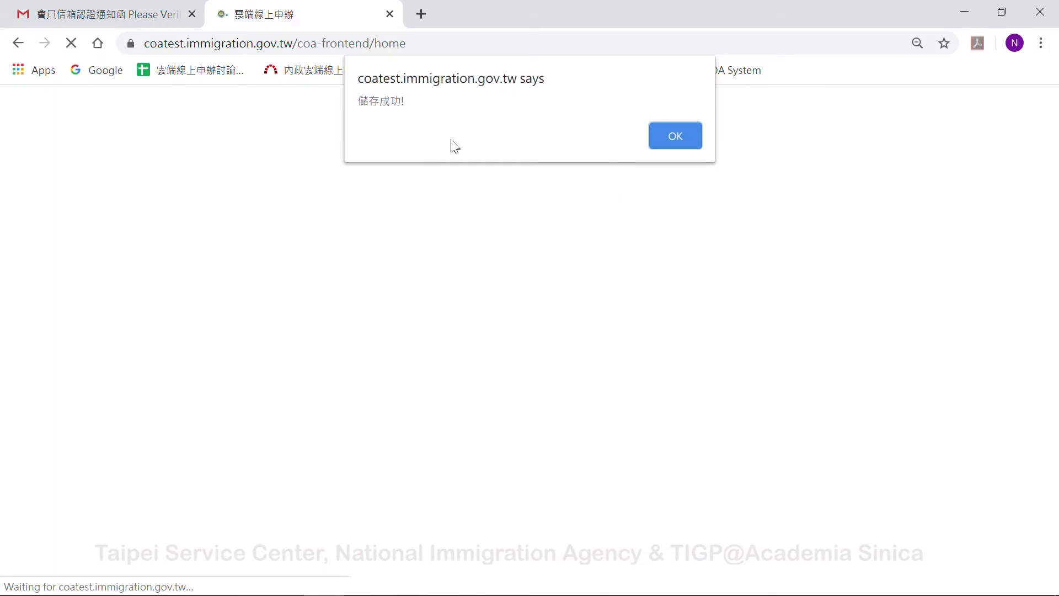
click(660, 143)
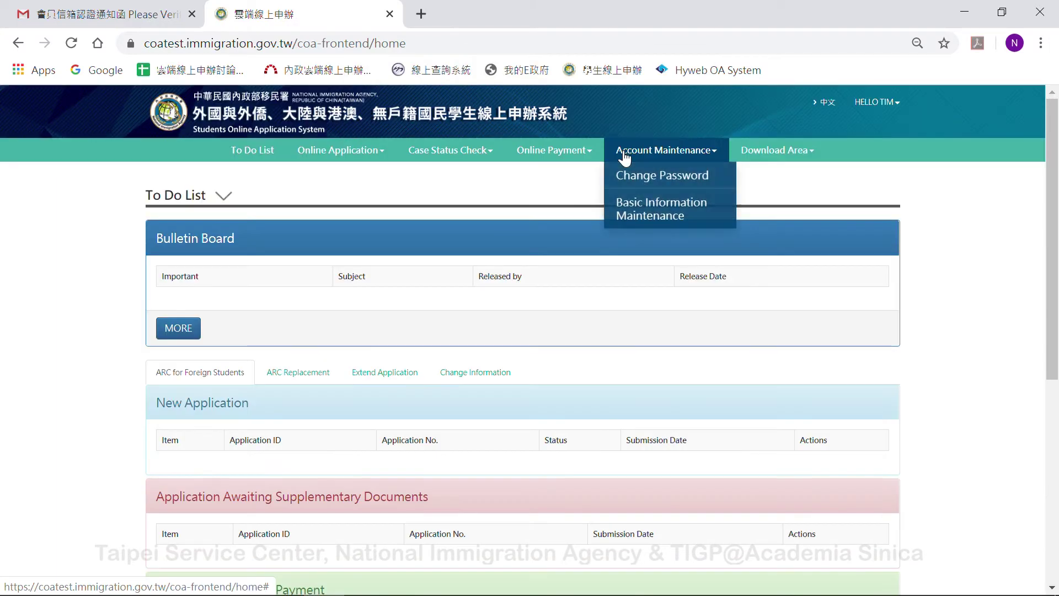
- Start a new ARC Extension Application and agree to its terms of use
mouse_move(341, 150)
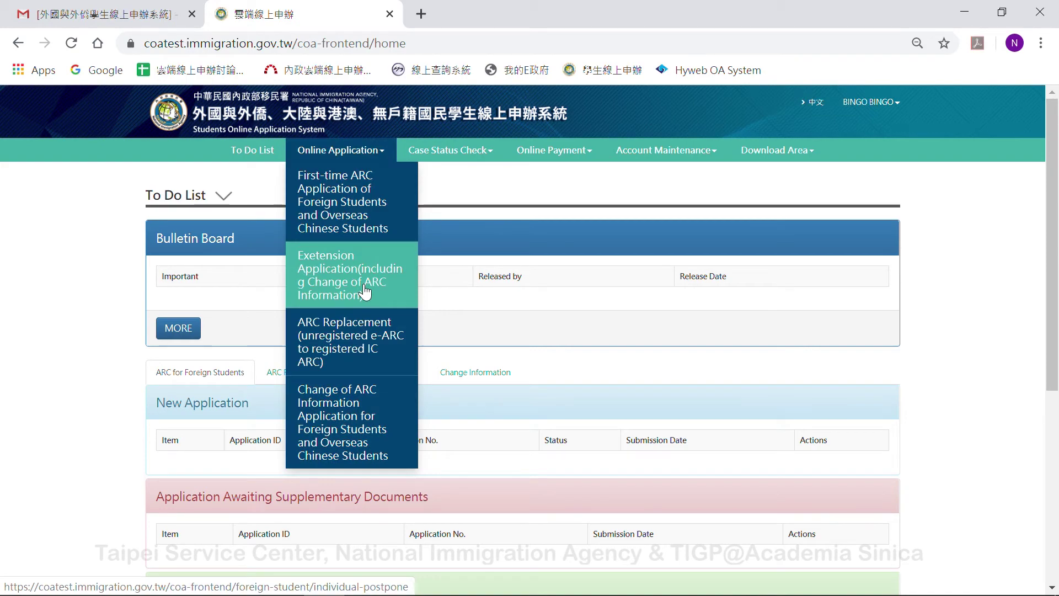
click(364, 291)
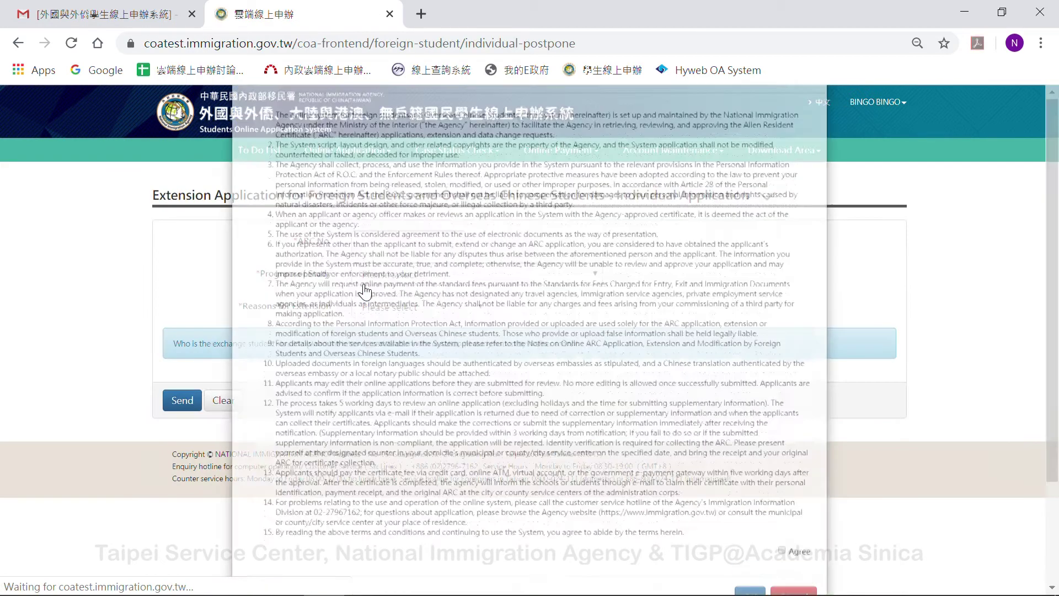
scroll(686, 264, down, 3)
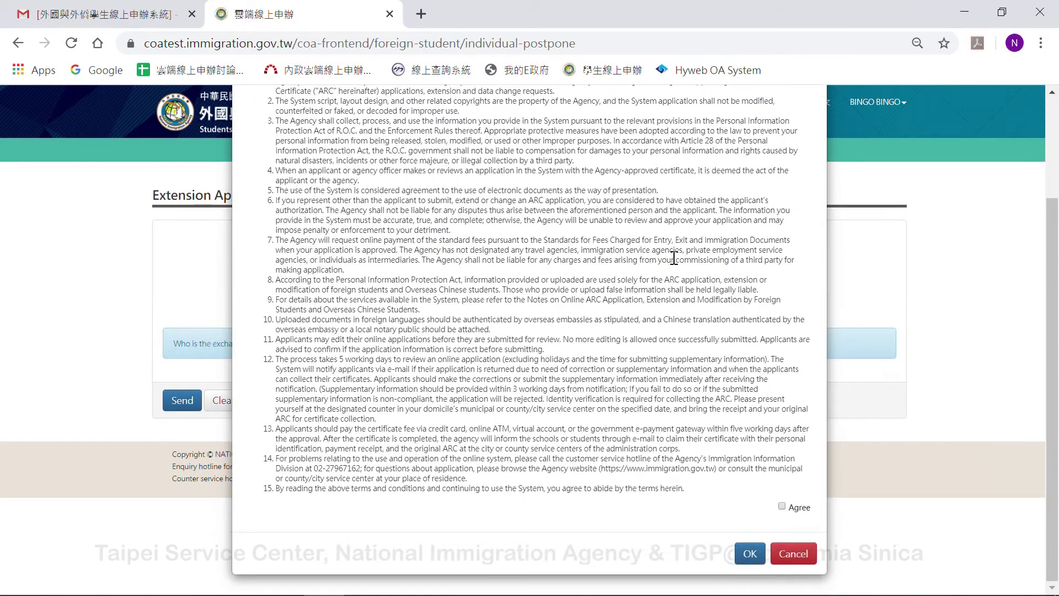
click(782, 506)
click(750, 554)
- Fill in the ARC No., choose Industry-Academia Collaboration Program and Extension for Study, then send
click(452, 246)
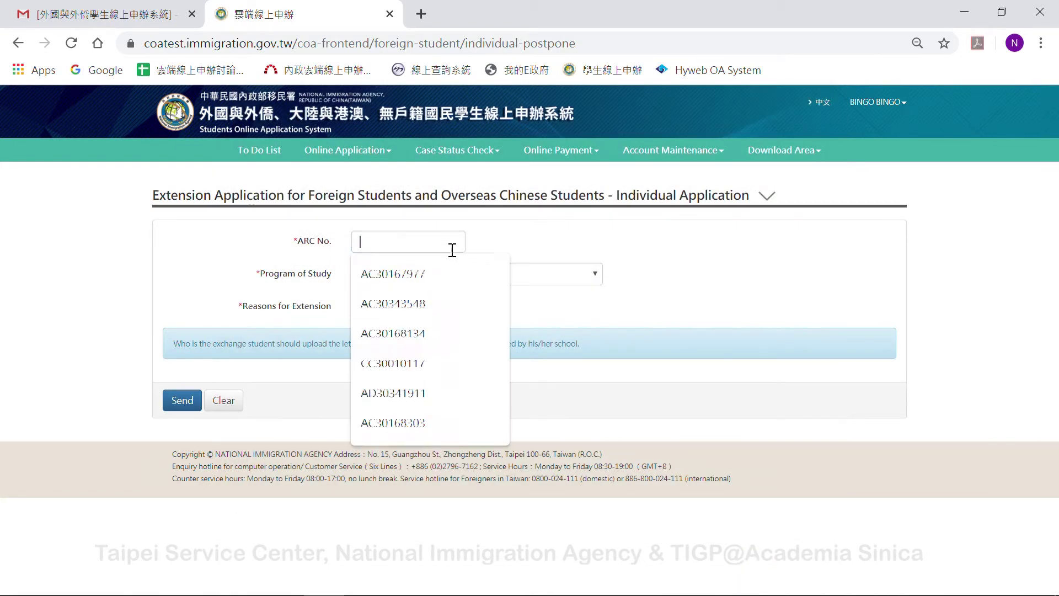
text(AD)
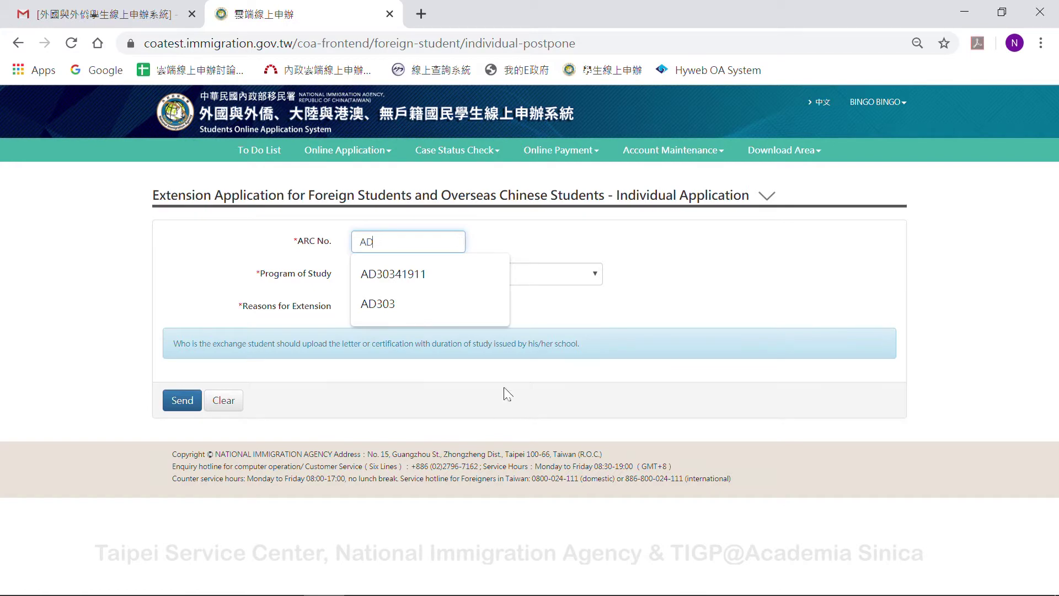
click(420, 274)
click(441, 274)
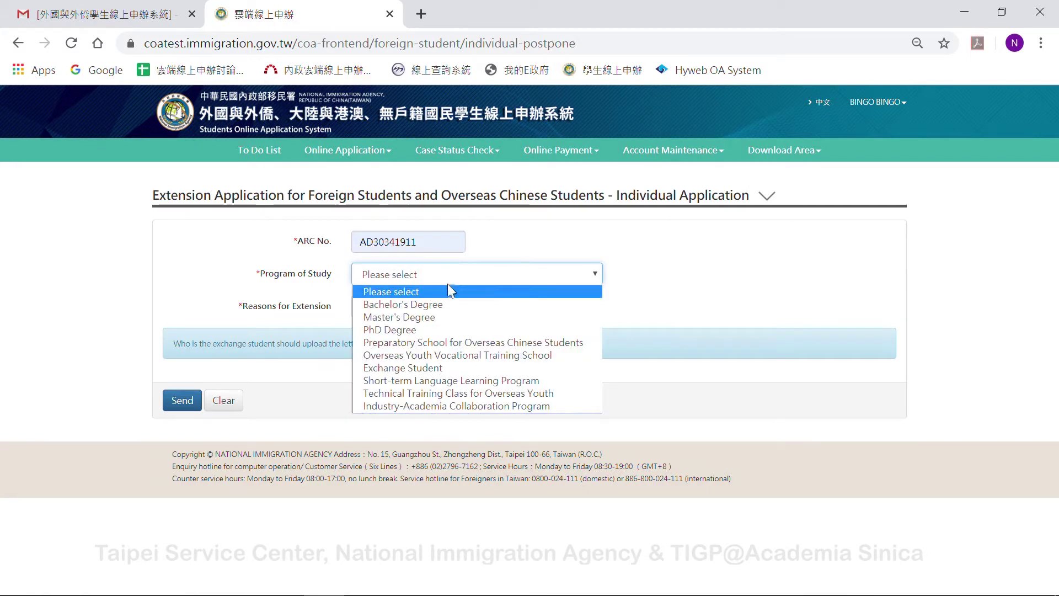
click(444, 406)
click(418, 311)
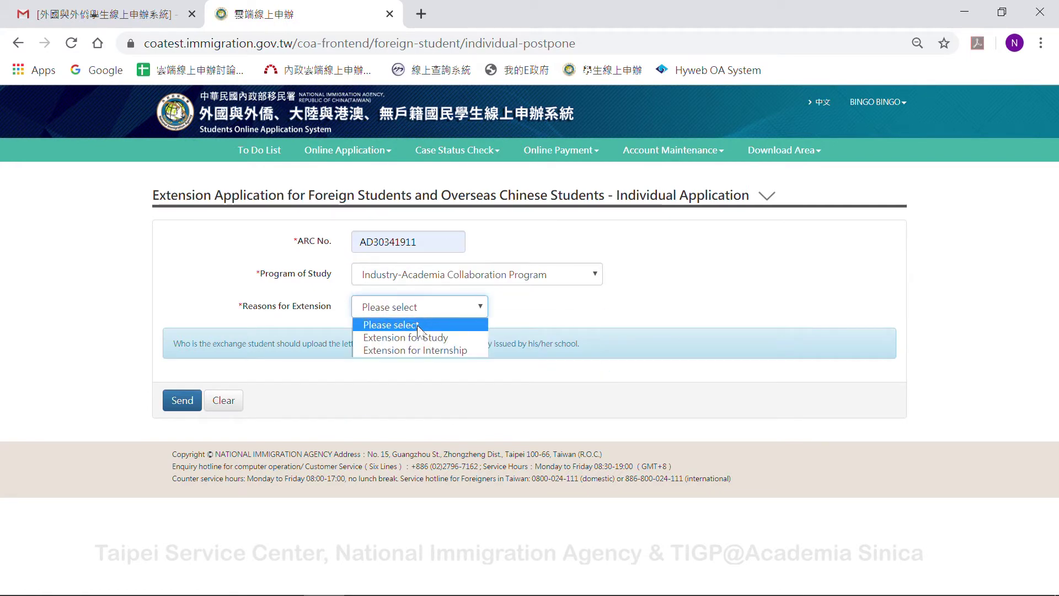
click(417, 337)
click(176, 408)
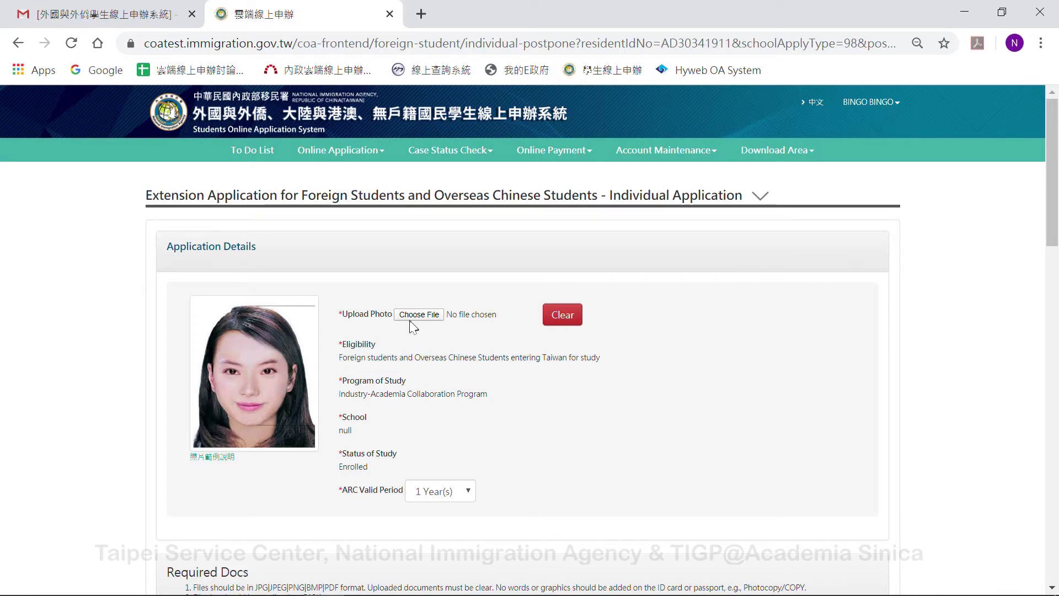
- Attach 居留證.jpg as the ARC document
scroll(502, 362, down, 2)
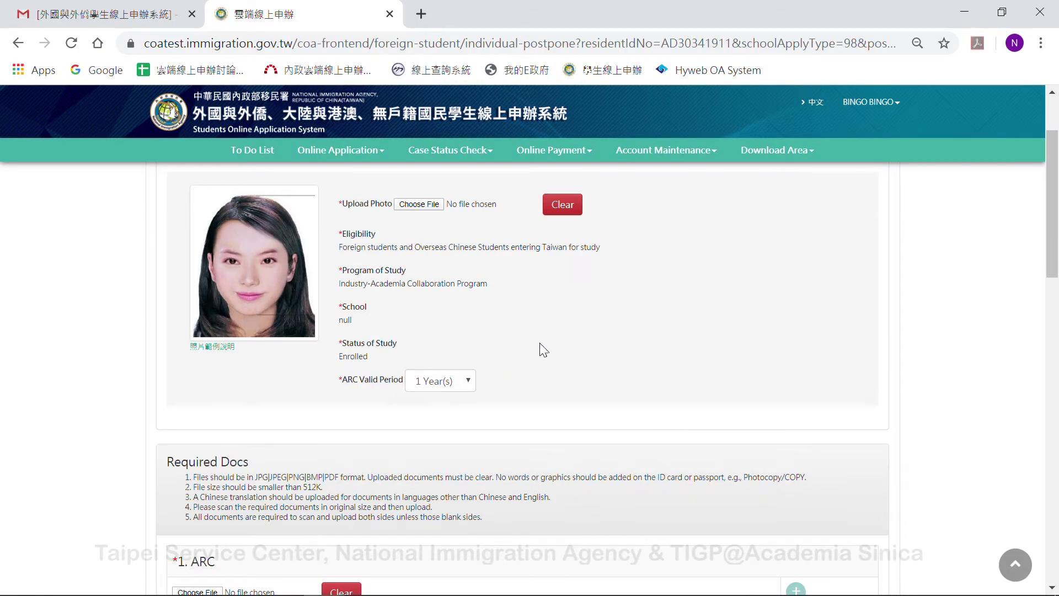
scroll(543, 338, down, 4)
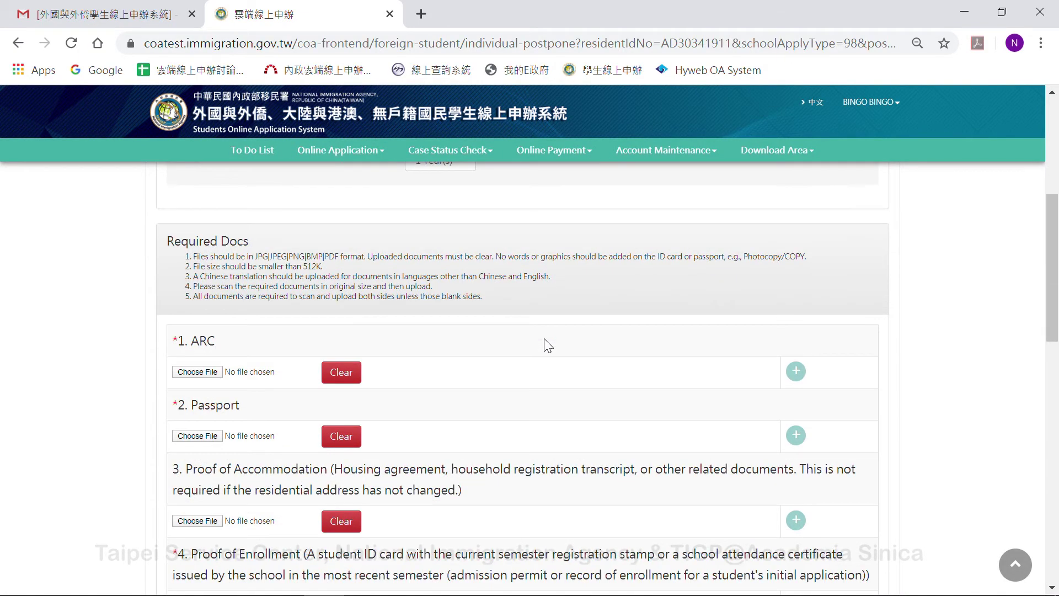
scroll(544, 339, down, 2)
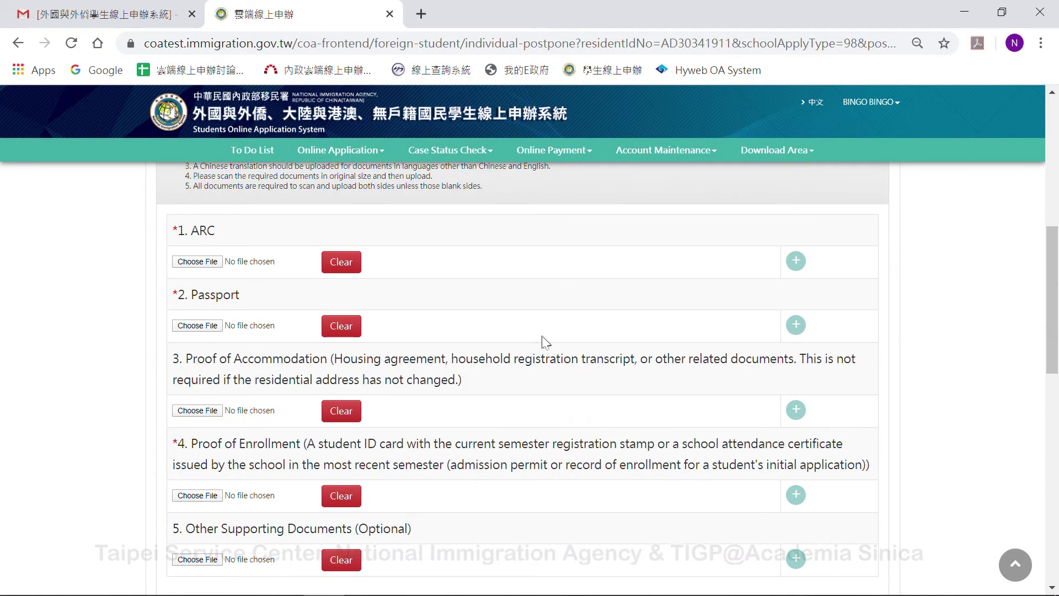
click(208, 262)
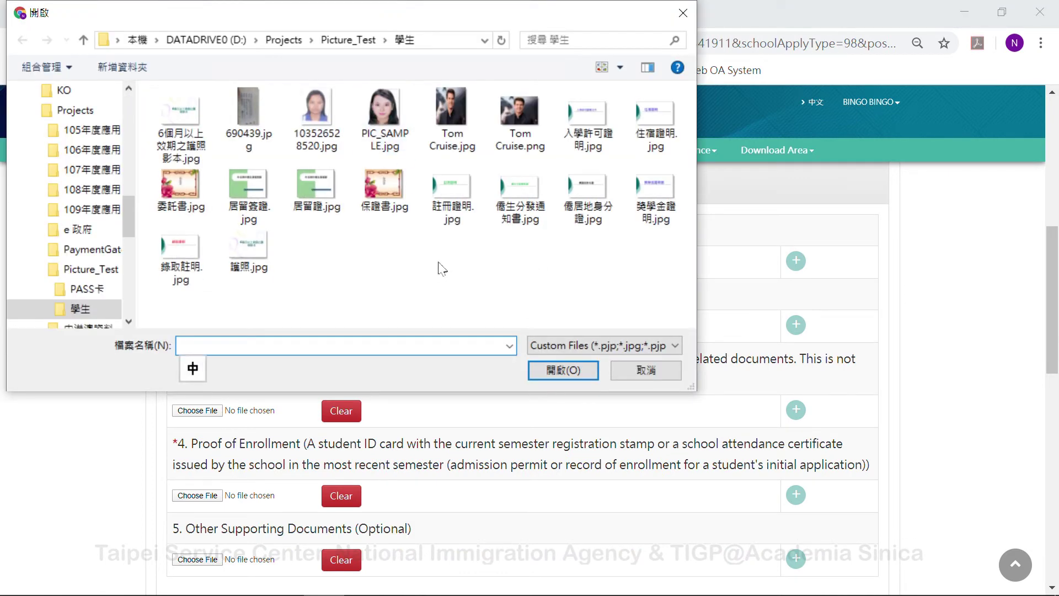
double_click(315, 193)
- Attach 護照.jpg as the Passport document and 錄取註明.jpg as Proof of Enrollment
click(197, 325)
click(248, 253)
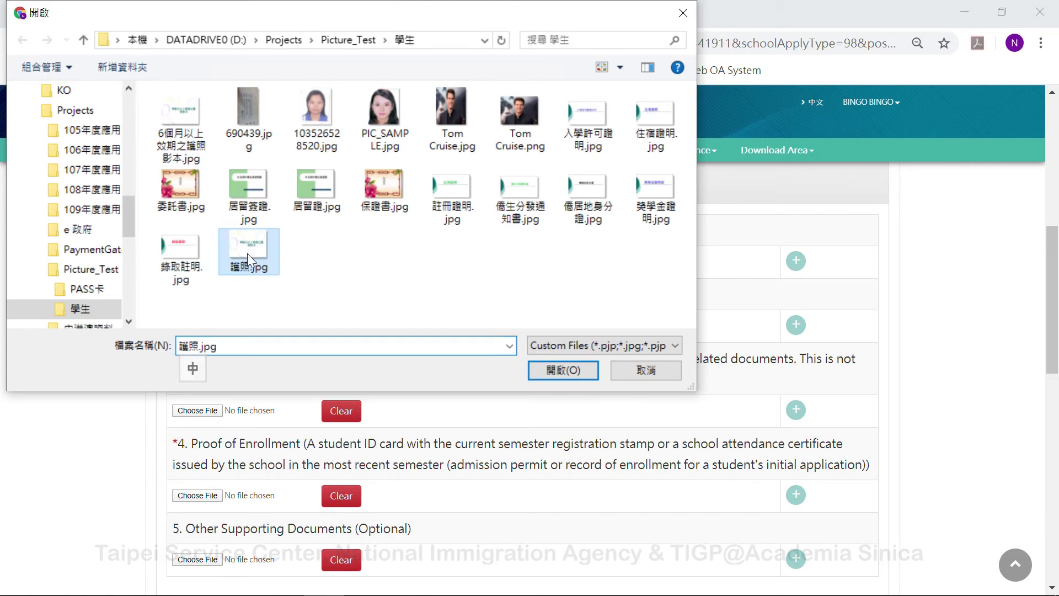
double_click(248, 253)
scroll(442, 298, down, 2)
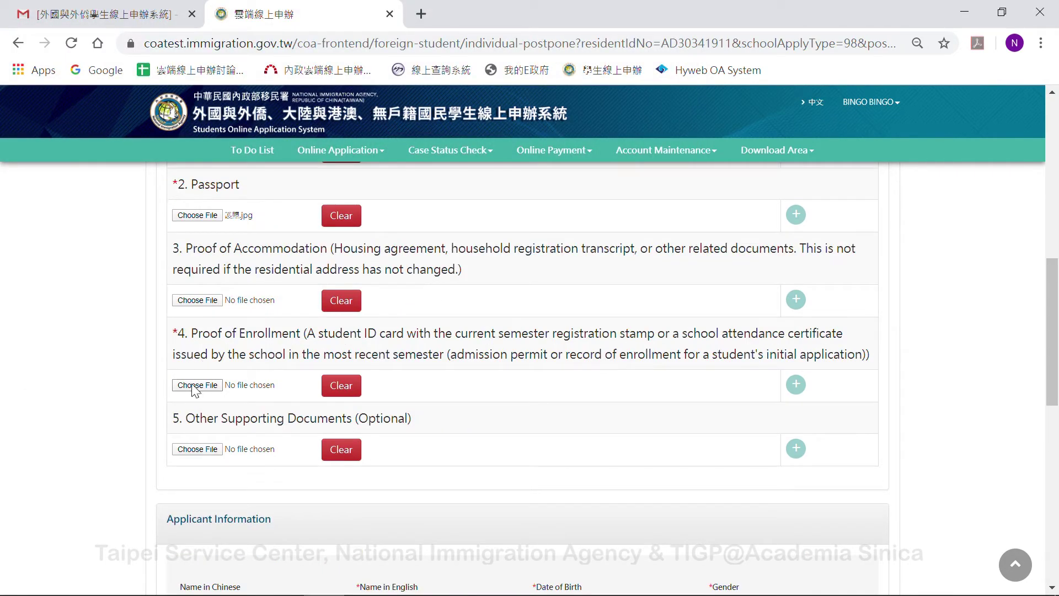
click(193, 385)
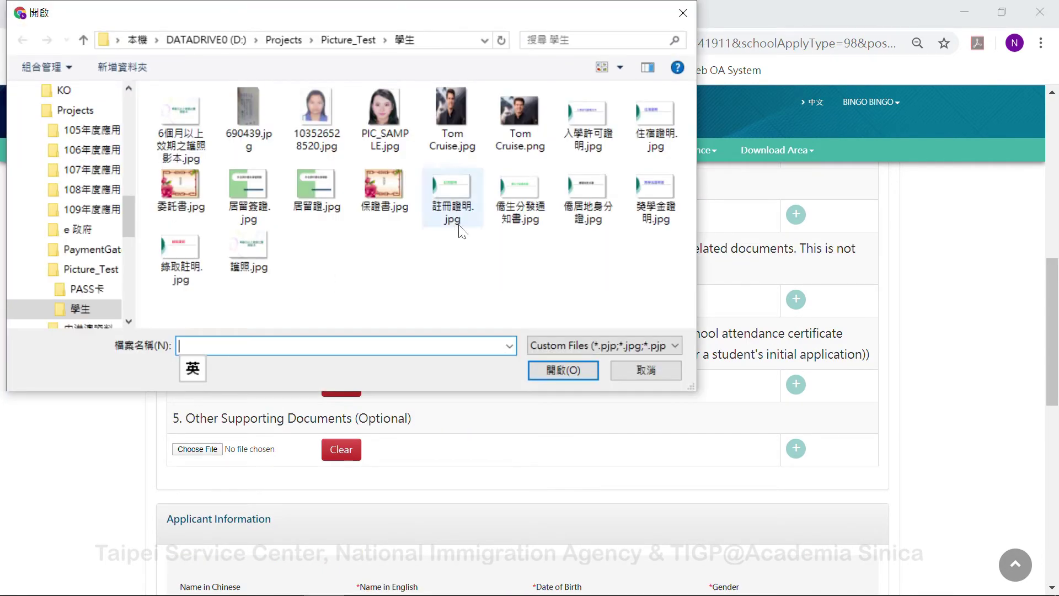
click(158, 254)
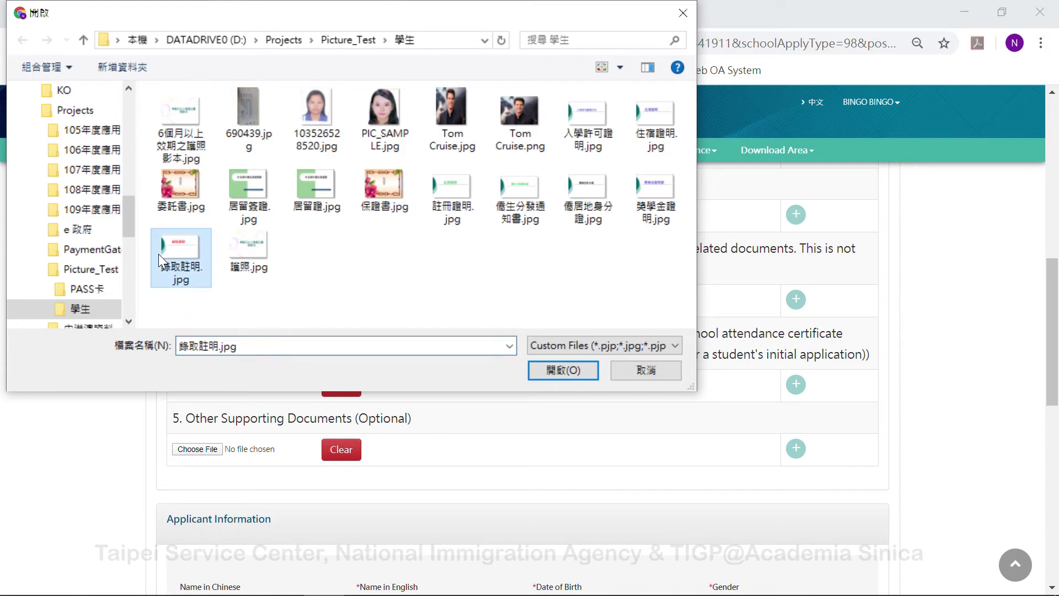
double_click(158, 254)
scroll(497, 374, down, 4)
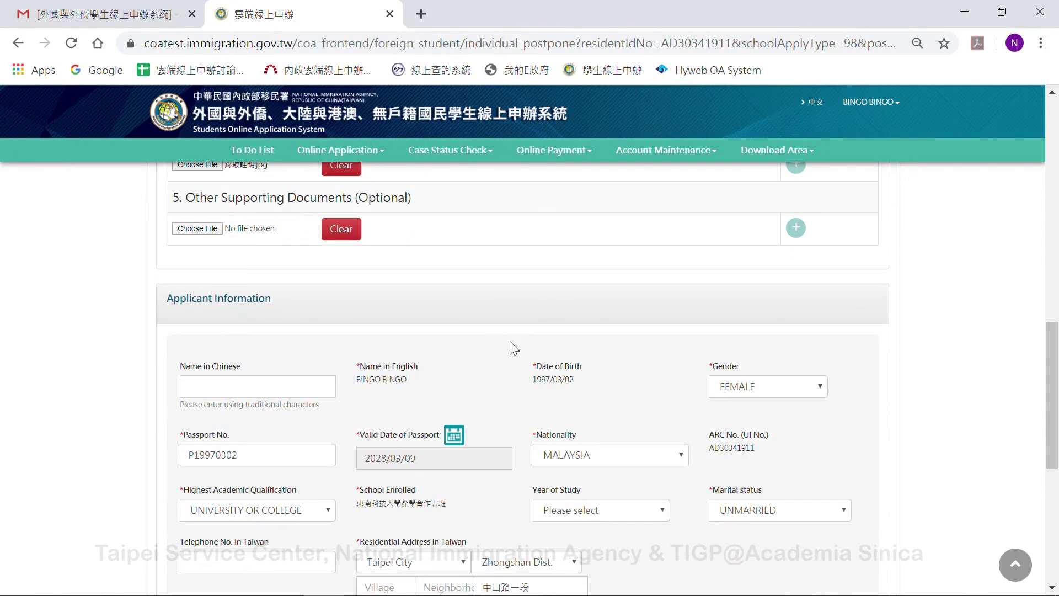
- Choose in-person collection in Taiwan at NEW TAIPEI CITY SERVICE CENTER and send the application
scroll(485, 331, down, 4)
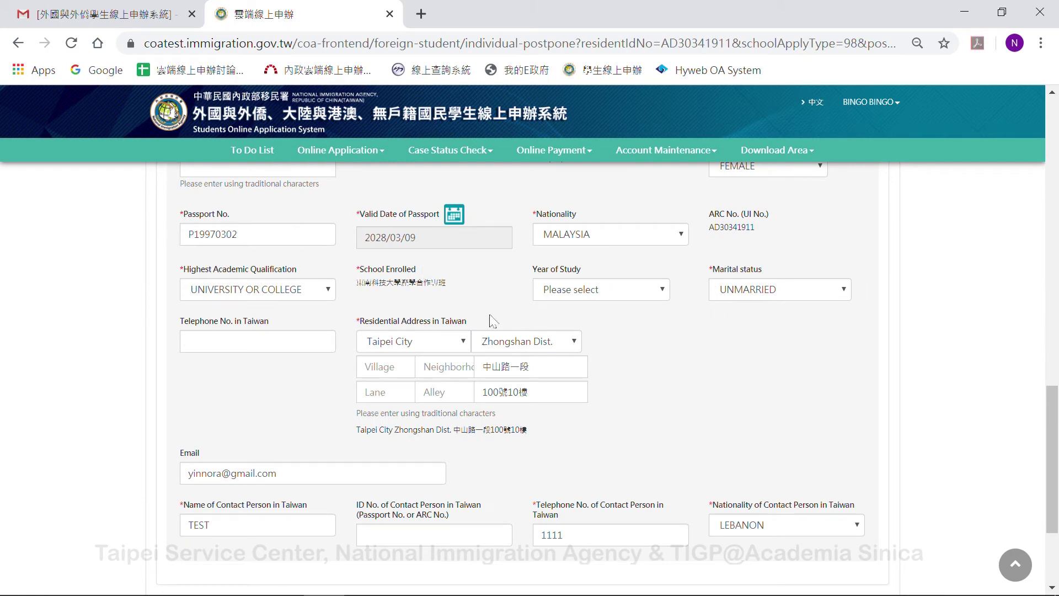
scroll(585, 392, down, 3)
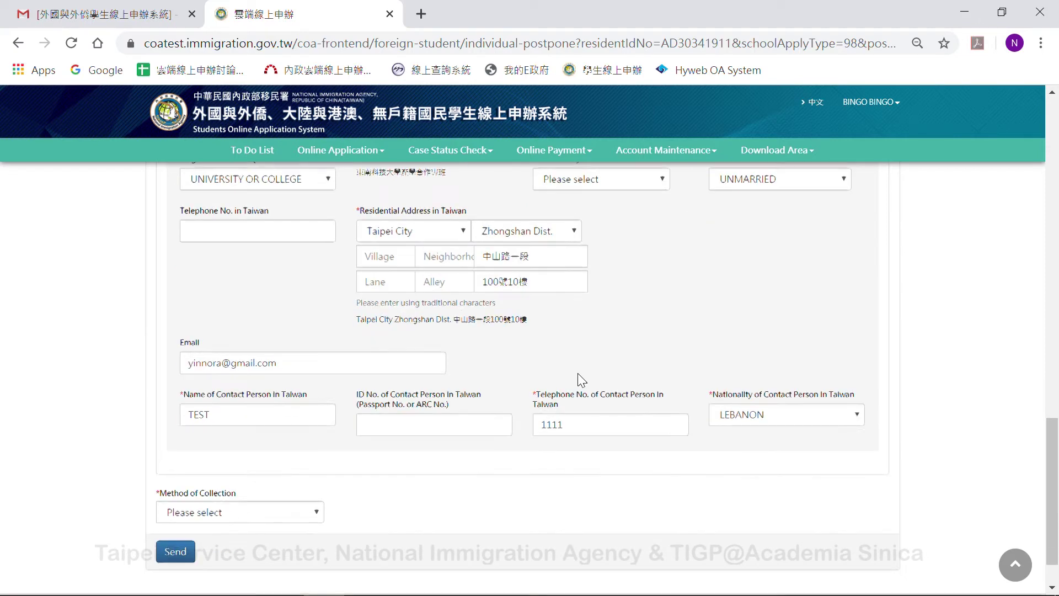
click(263, 462)
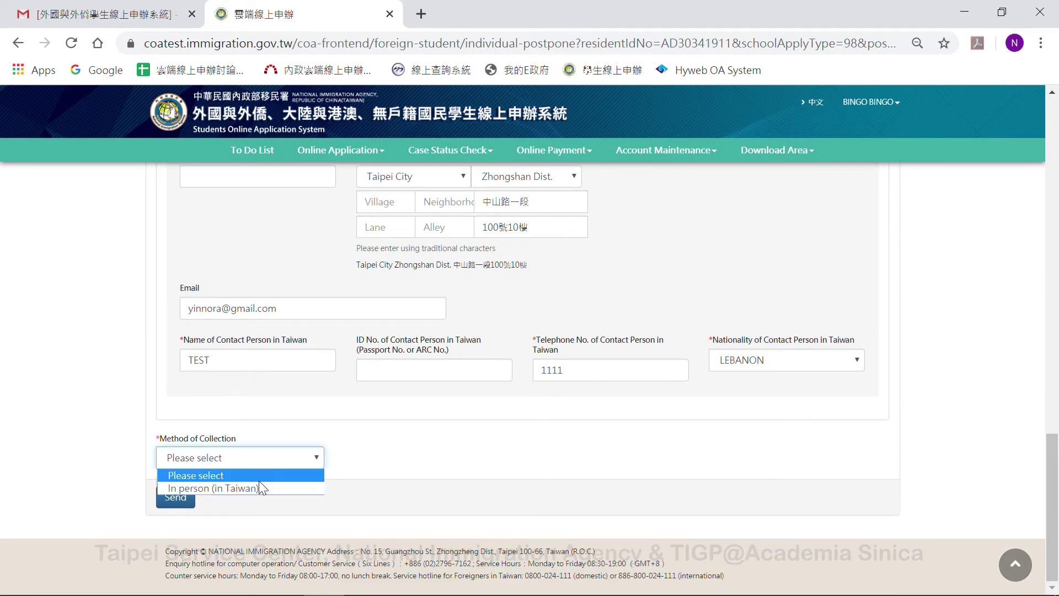
click(259, 488)
click(485, 458)
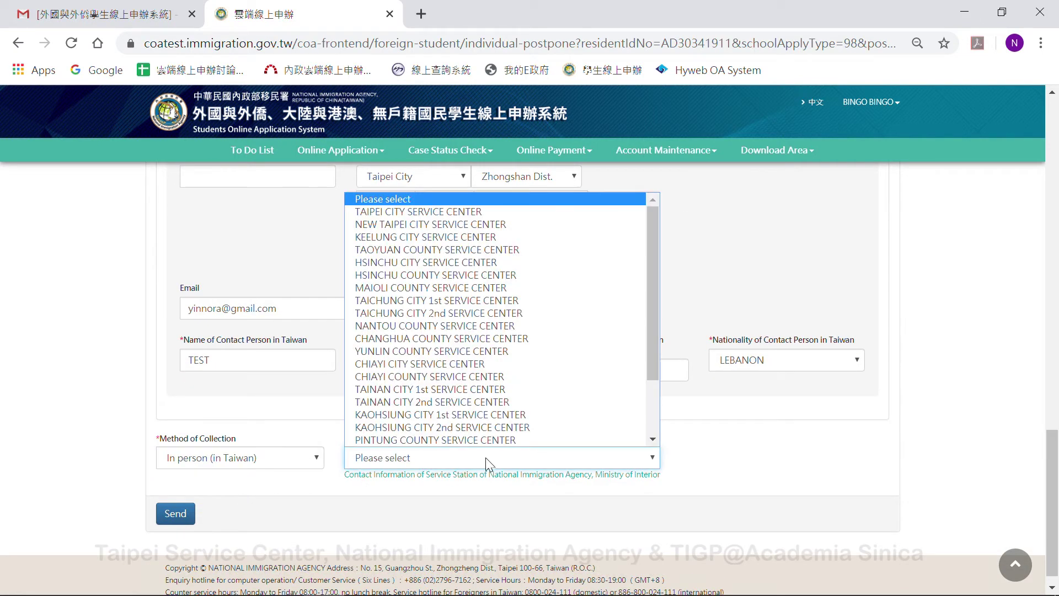
click(491, 224)
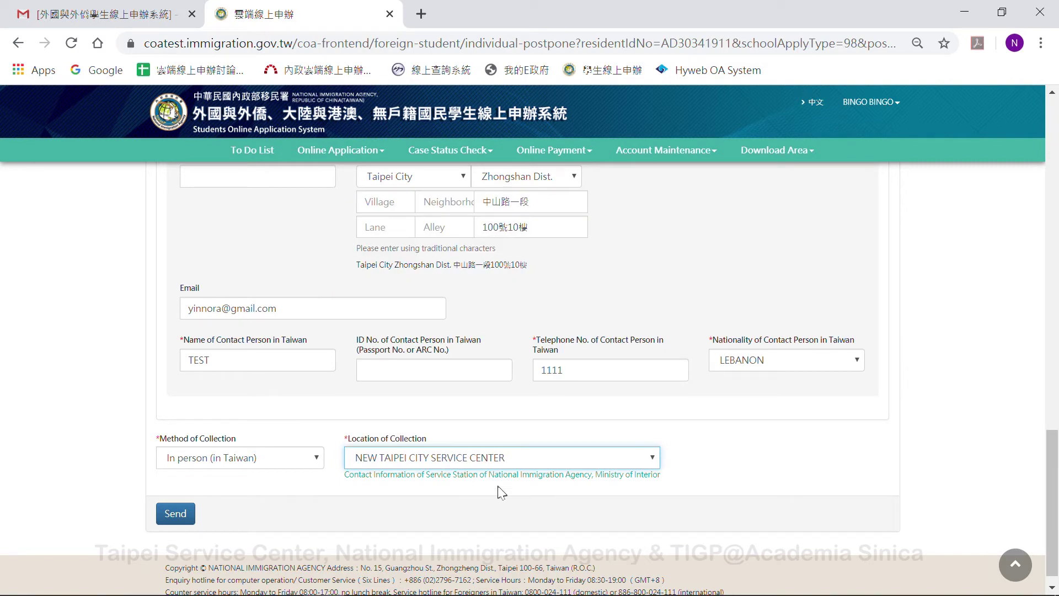
scroll(485, 424, down, 1)
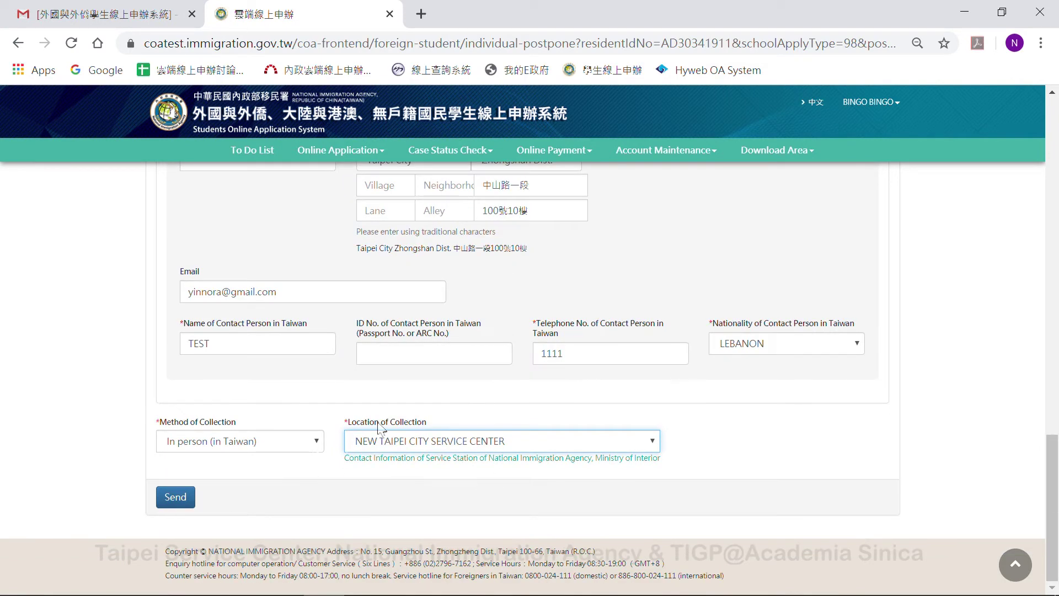
click(168, 506)
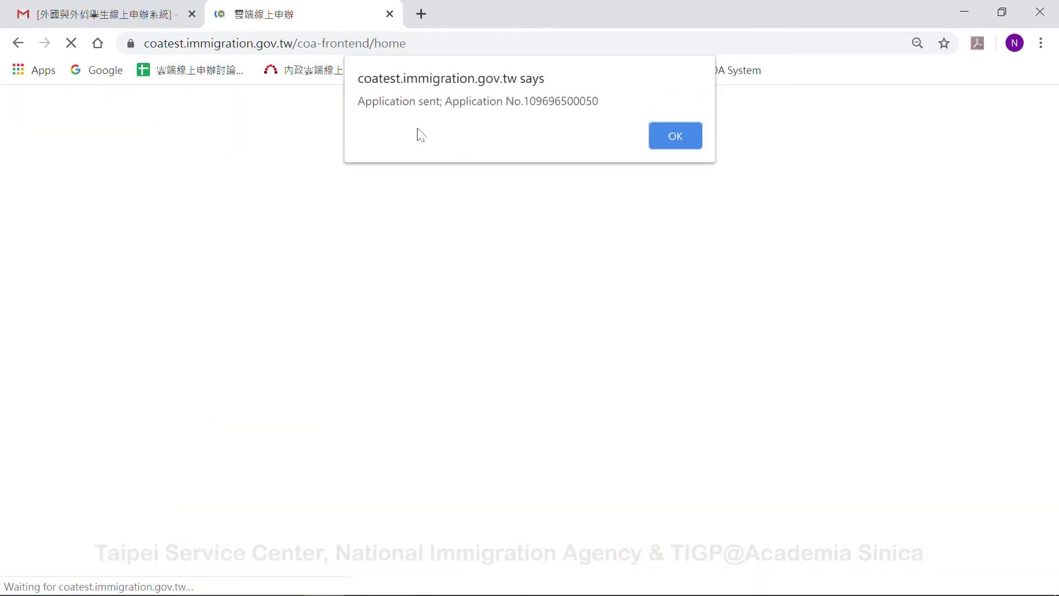
click(679, 140)
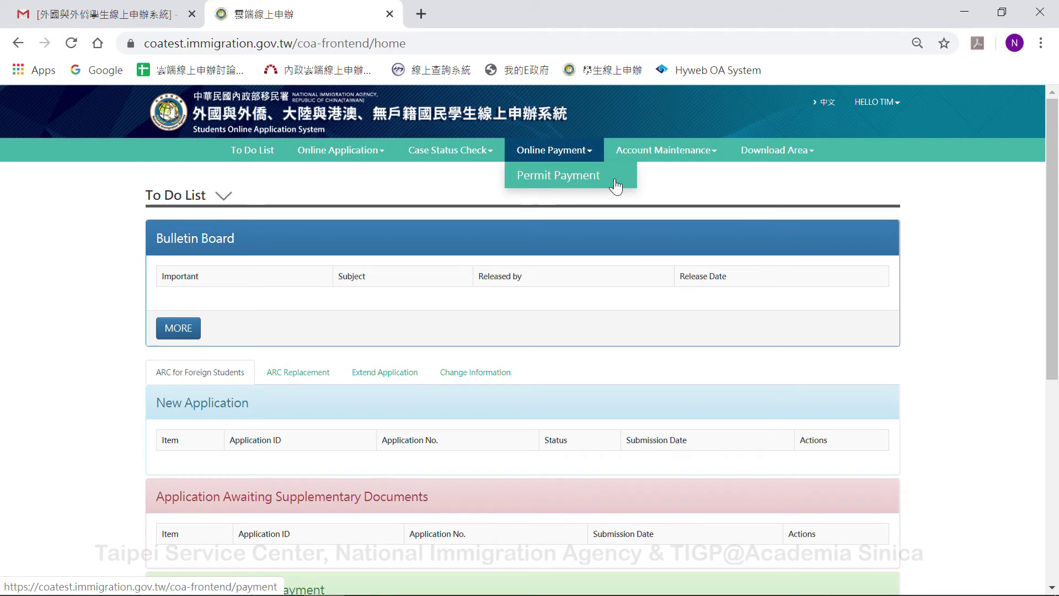
- Select the ARC application in Permit Payment and confirm the NT 1000 payment
click(558, 177)
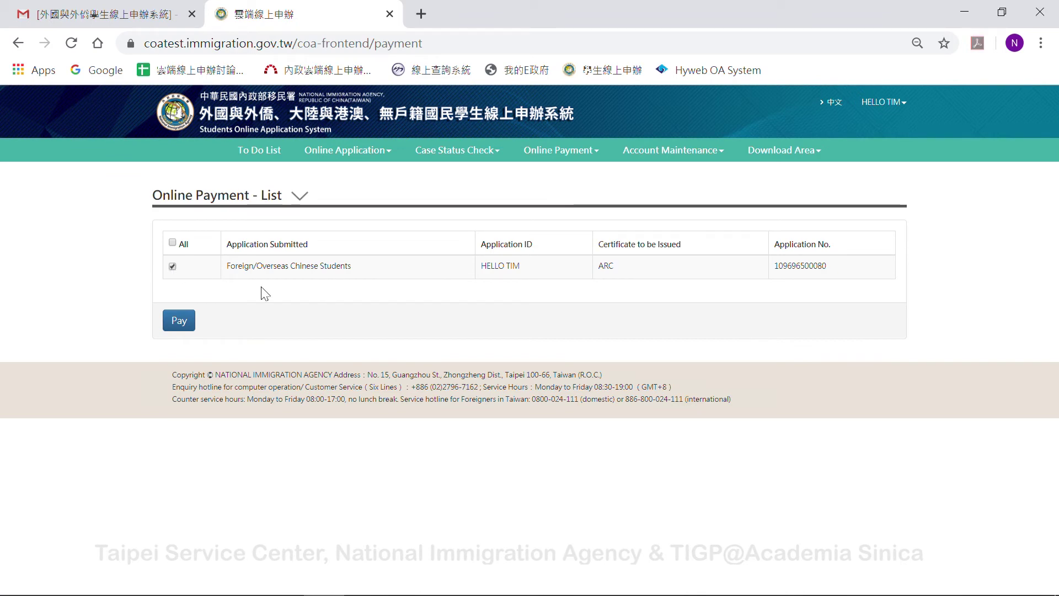
click(180, 325)
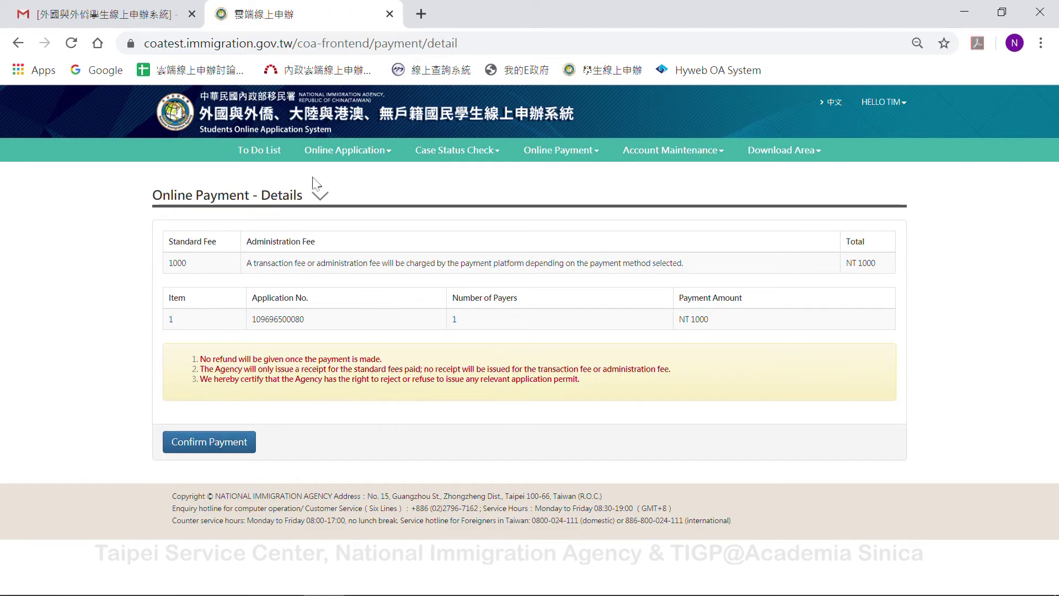
click(209, 444)
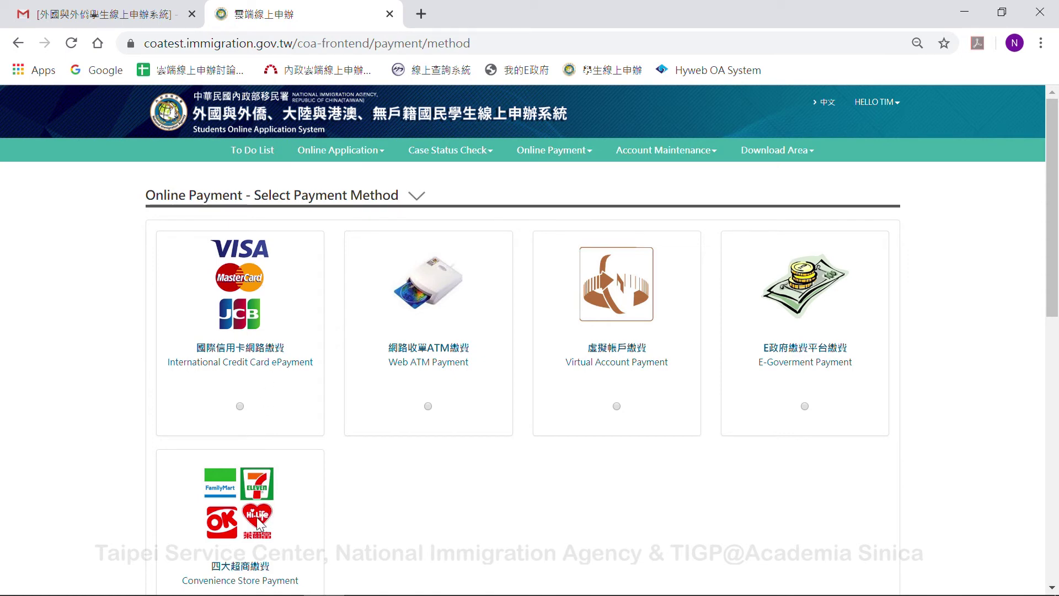
- Pay the fee by International Credit Card ePayment and complete the card transaction
click(264, 331)
scroll(538, 449, down, 8)
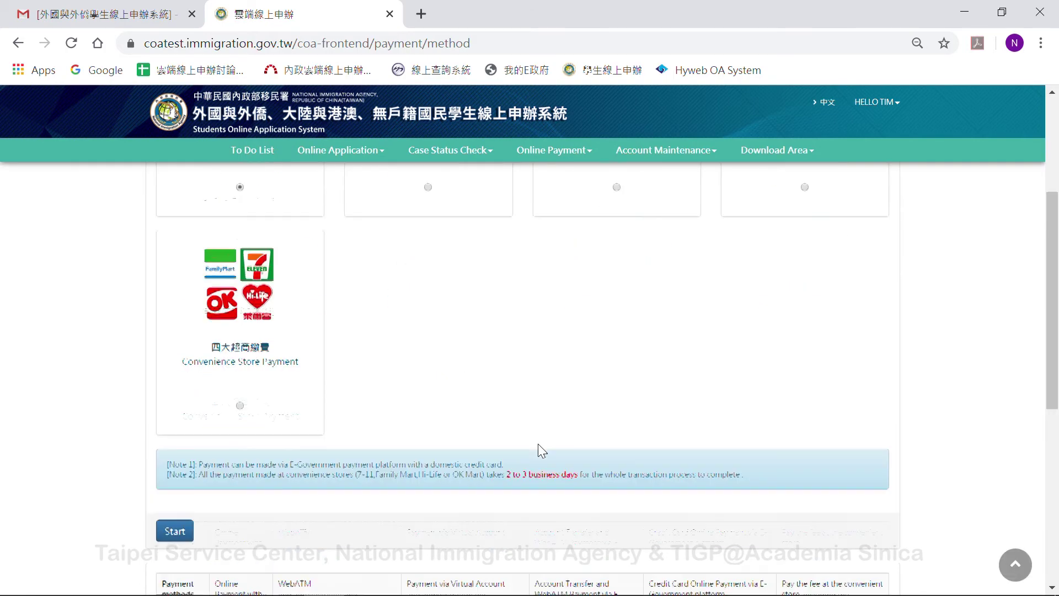
click(184, 314)
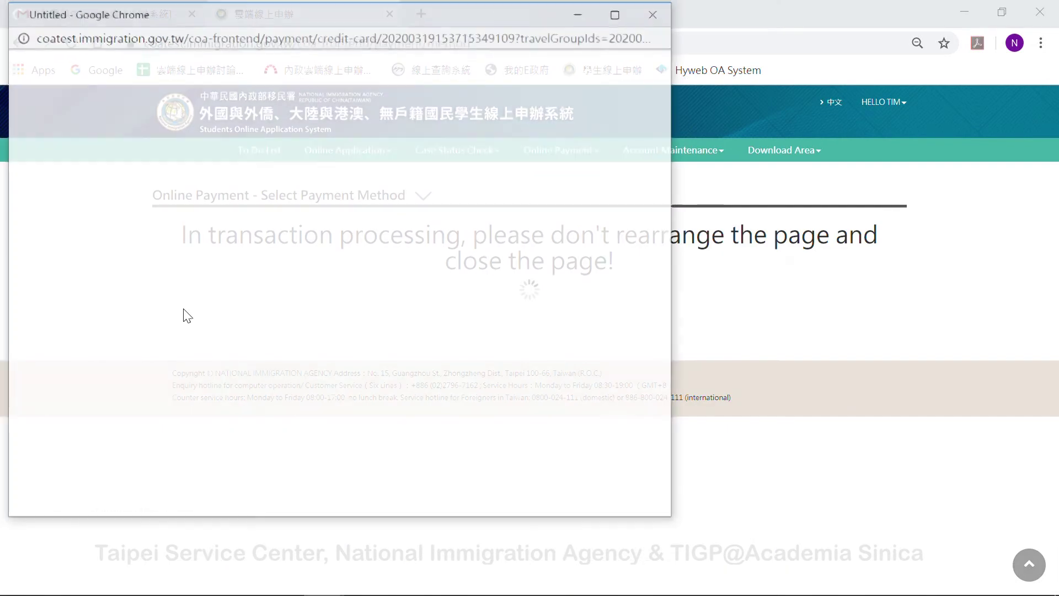
click(53, 176)
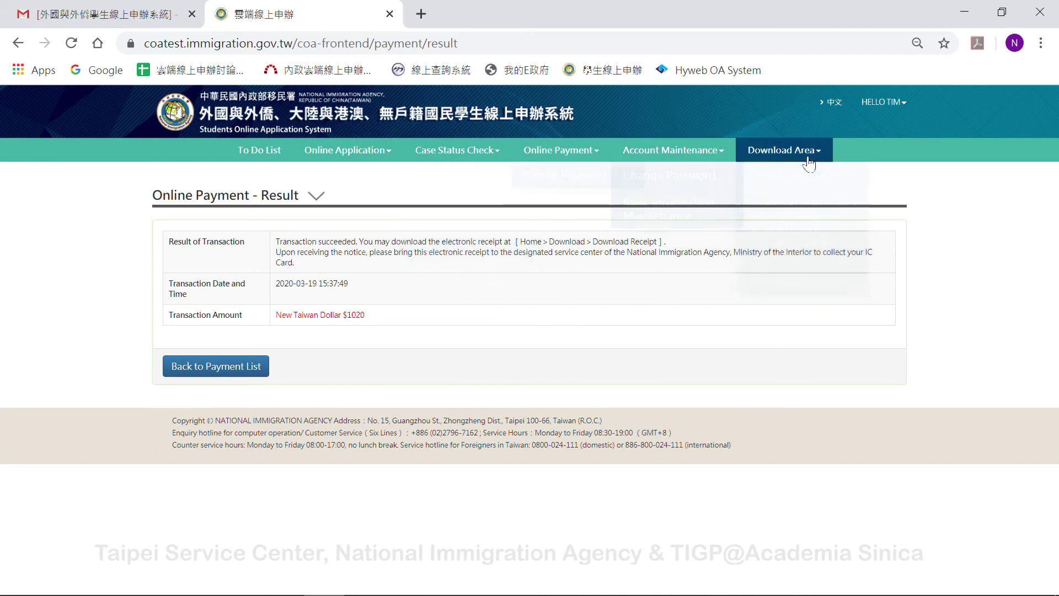
- Set the Receipt Download payment date range to 2020/03/19 through 2020/03/19
mouse_move(742, 155)
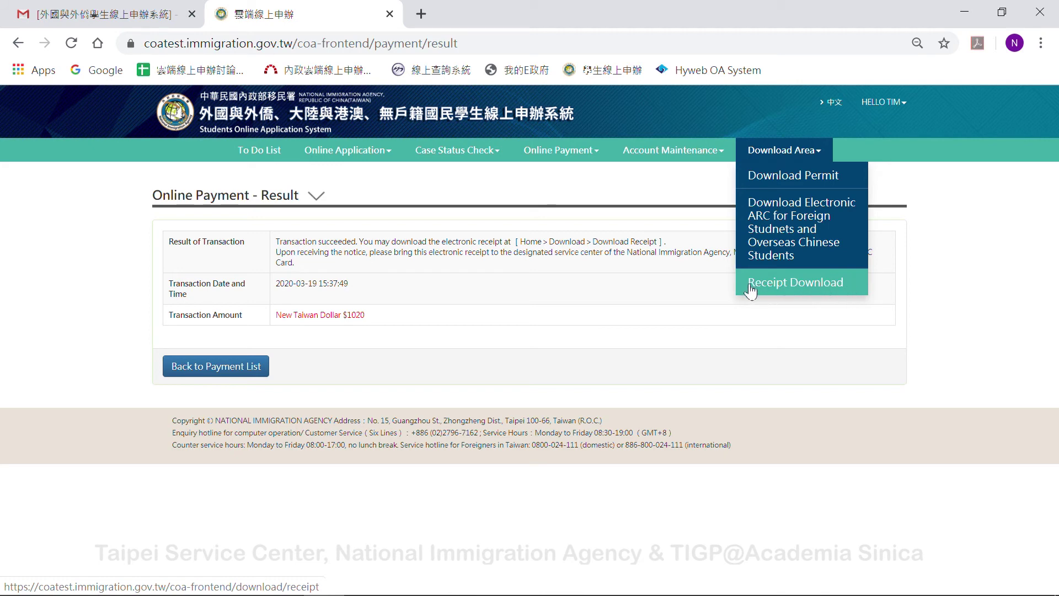
click(816, 291)
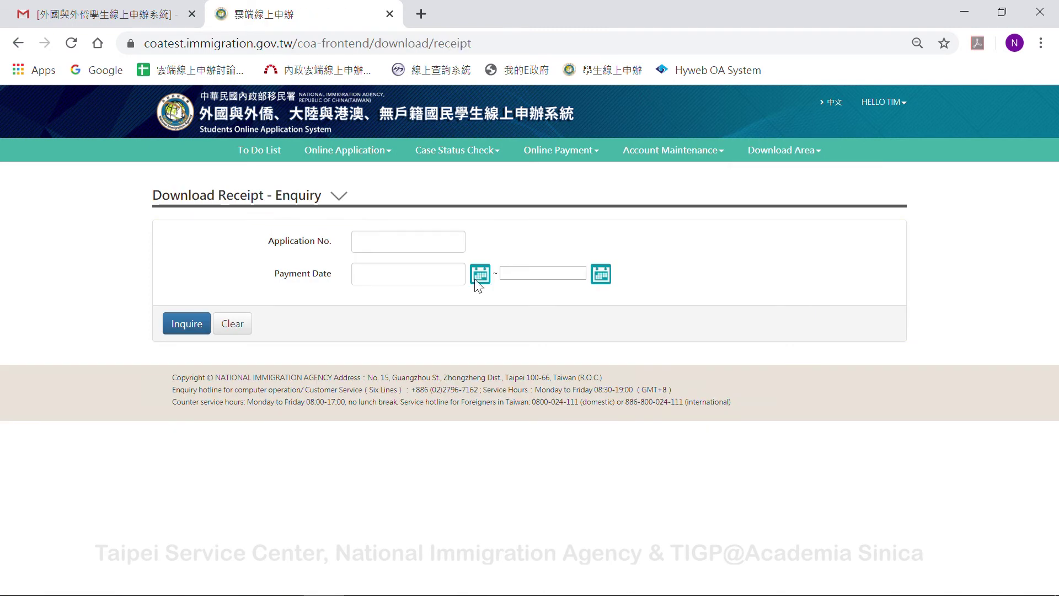
click(478, 276)
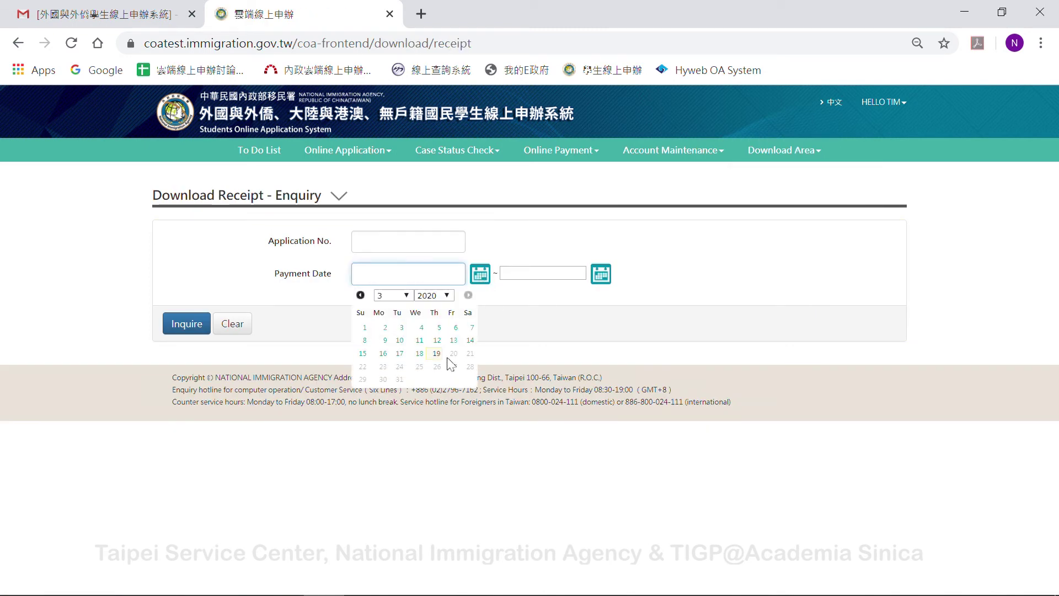
click(437, 353)
click(602, 274)
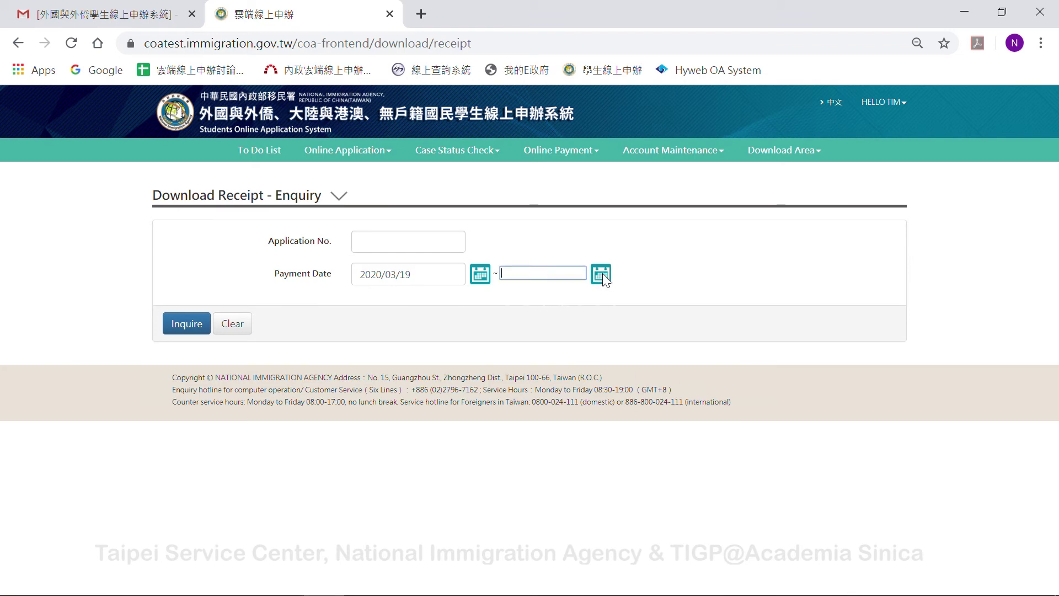
click(587, 353)
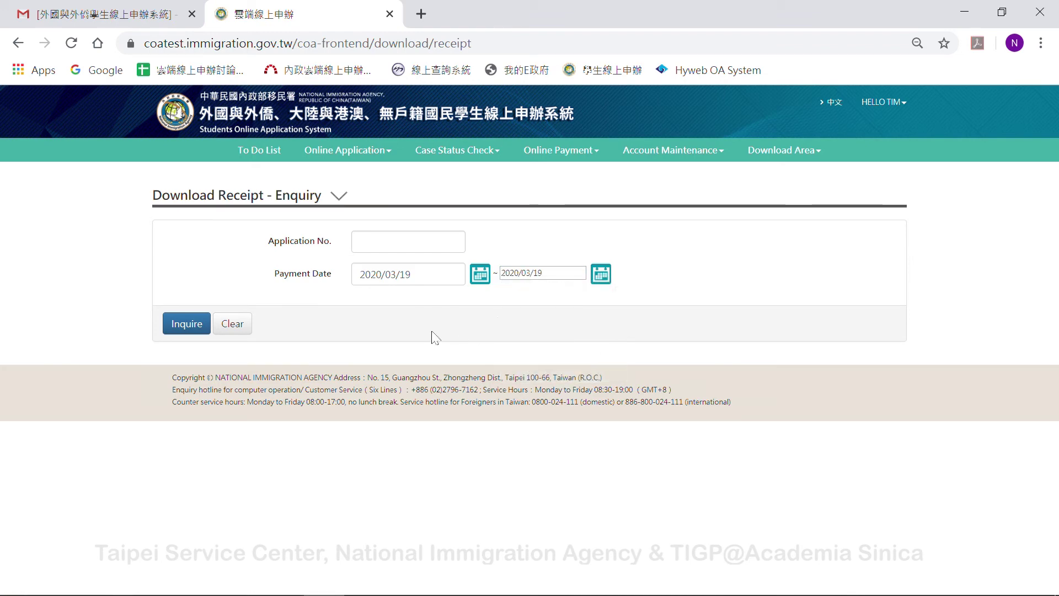
click(184, 326)
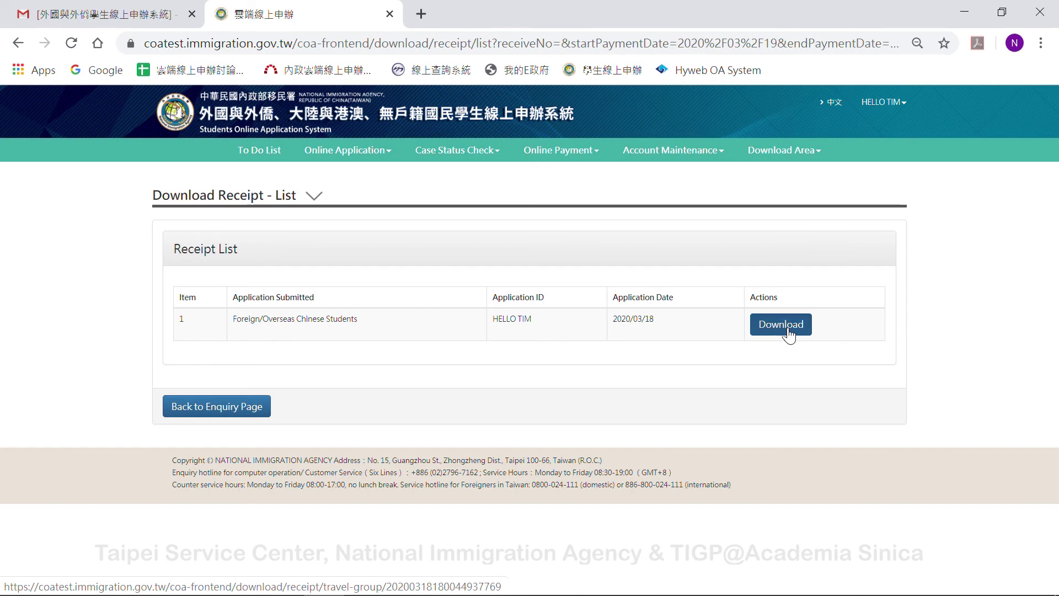
click(786, 331)
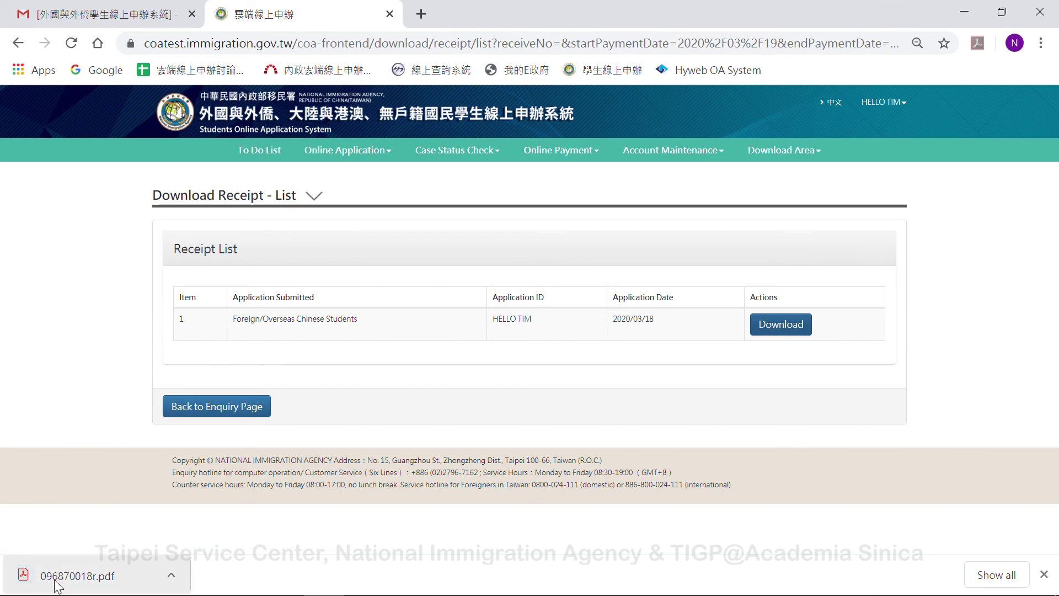
click(57, 585)
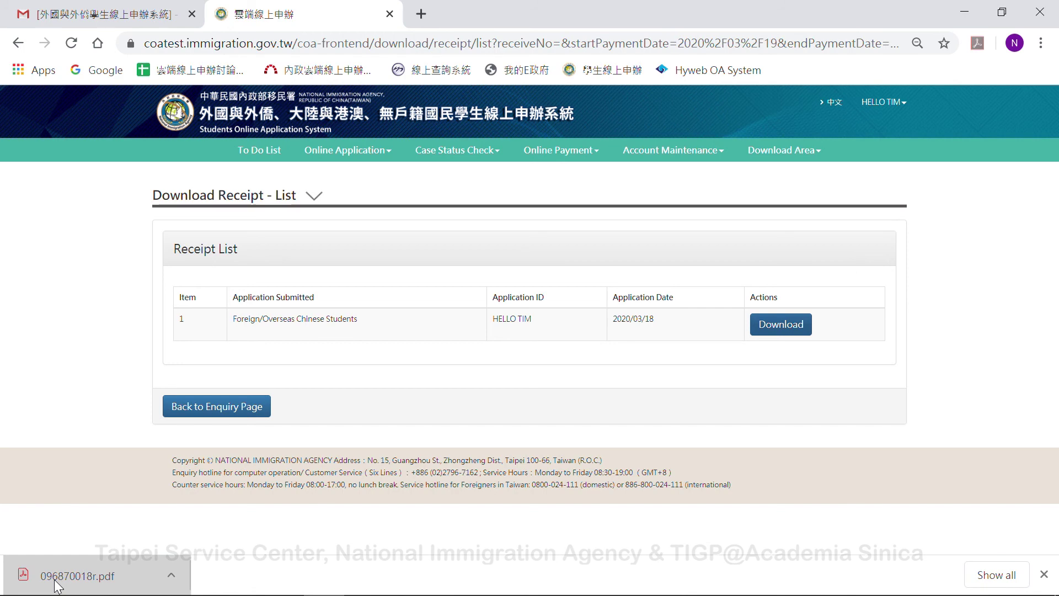